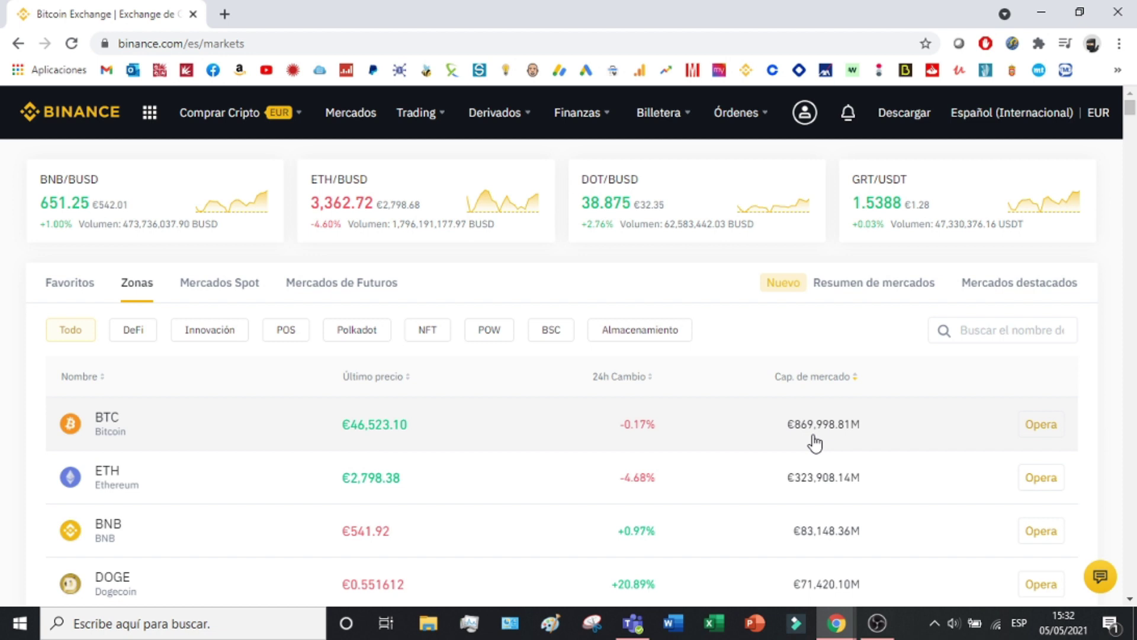
# Search the market list for 'egld' so only Elrond eGold is shown.
pyautogui.scroll(-2, 841, 434)
pyautogui.scroll(-4, 833, 430)
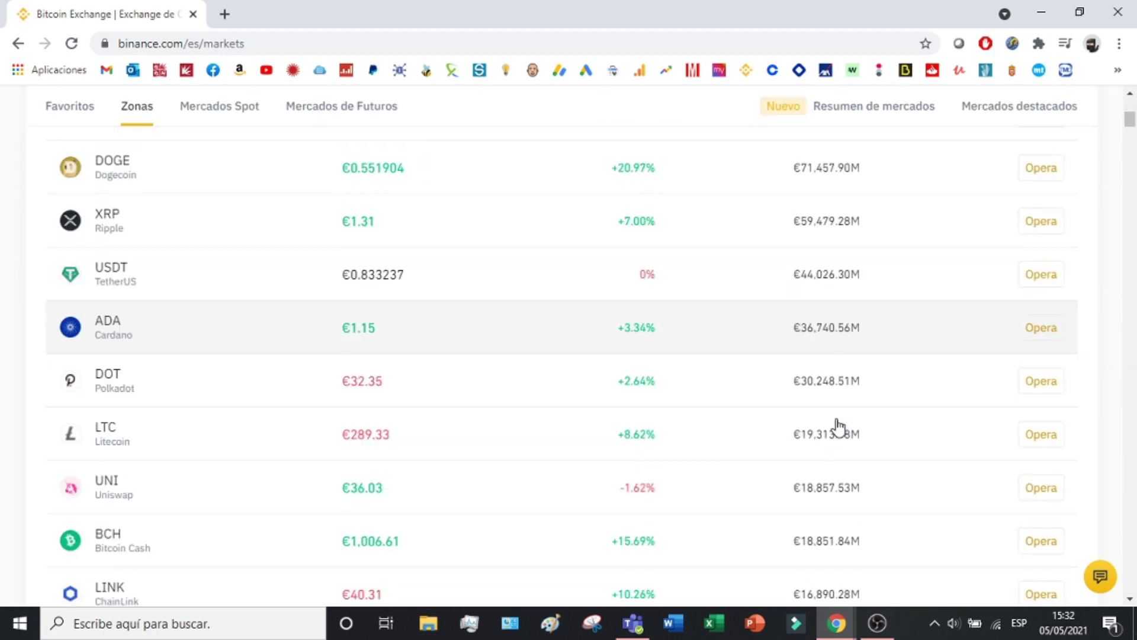
pyautogui.scroll(-3, 838, 426)
pyautogui.scroll(-3, 883, 427)
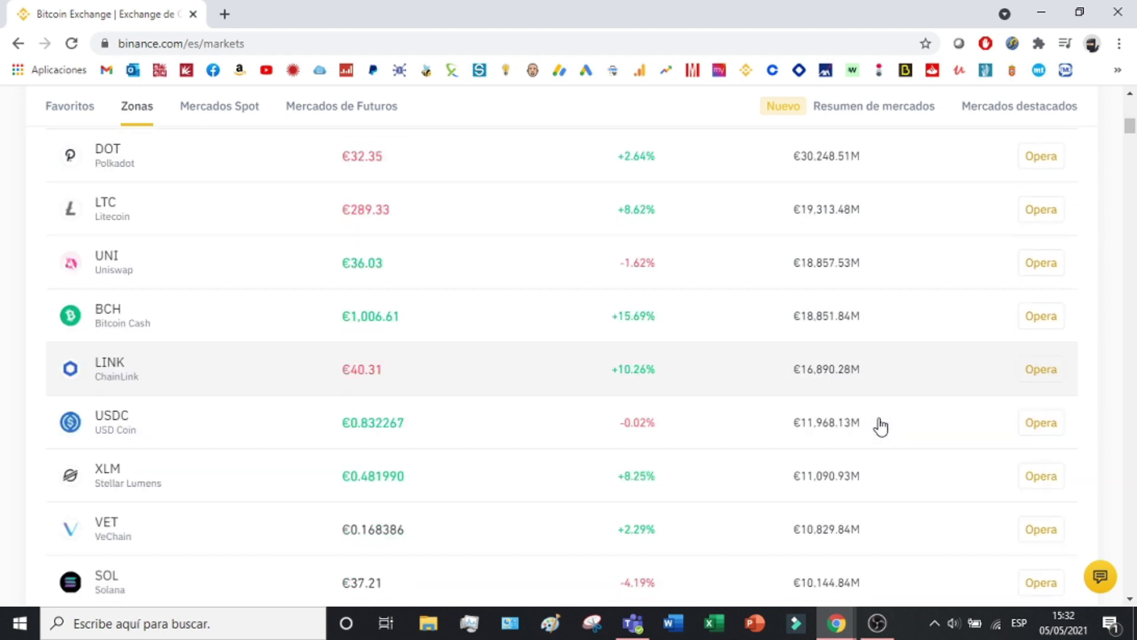
pyautogui.scroll(-3, 889, 408)
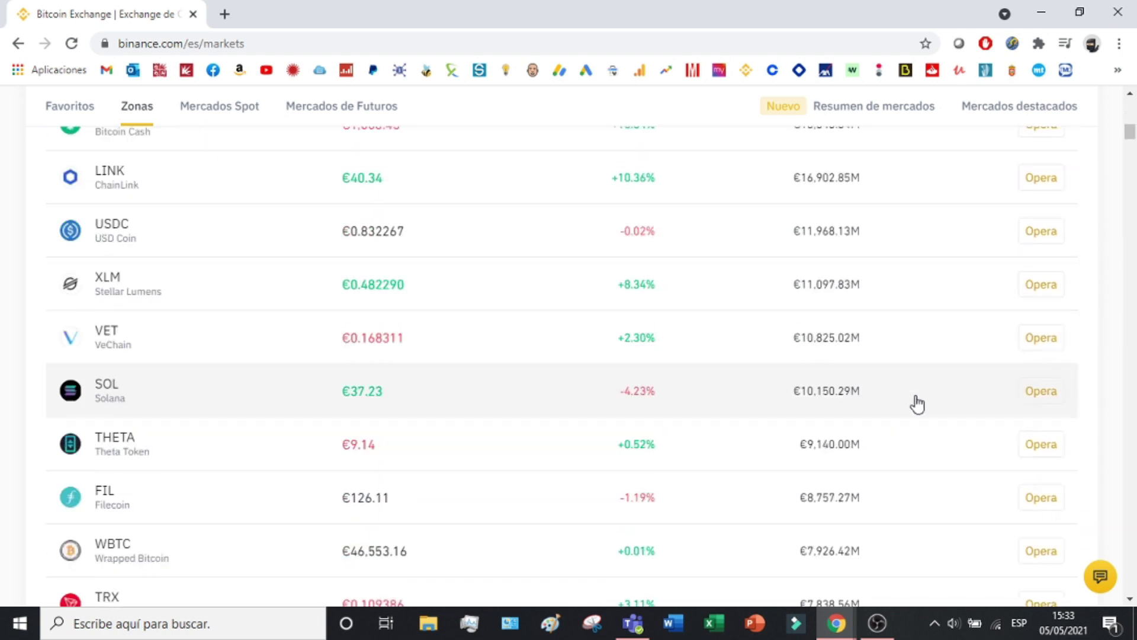
pyautogui.scroll(8, 973, 401)
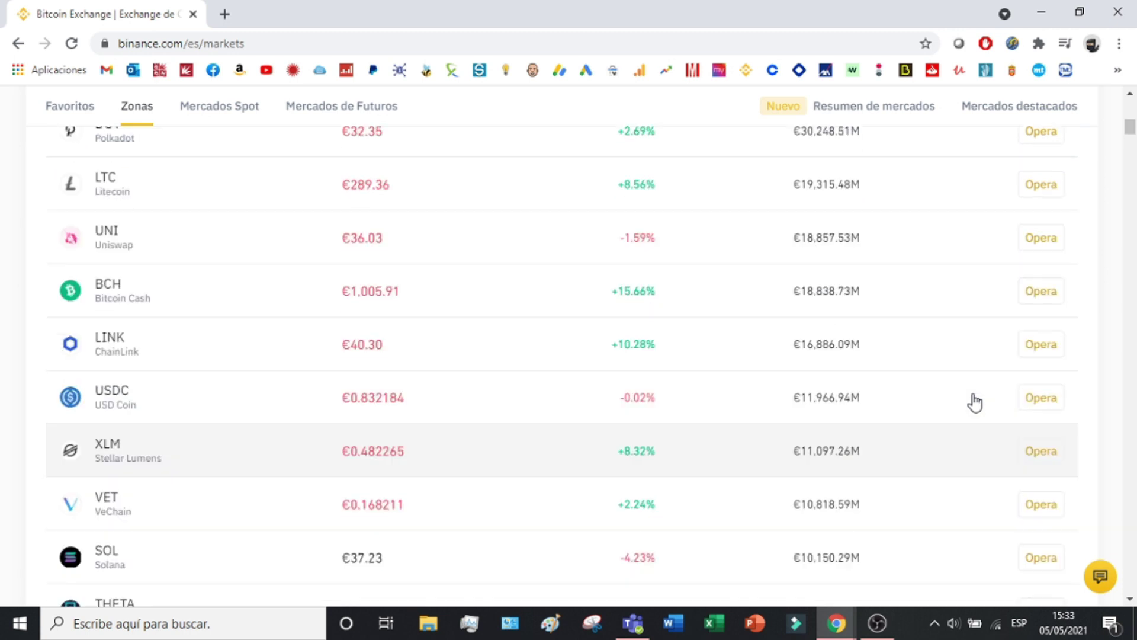
pyautogui.scroll(6, 946, 337)
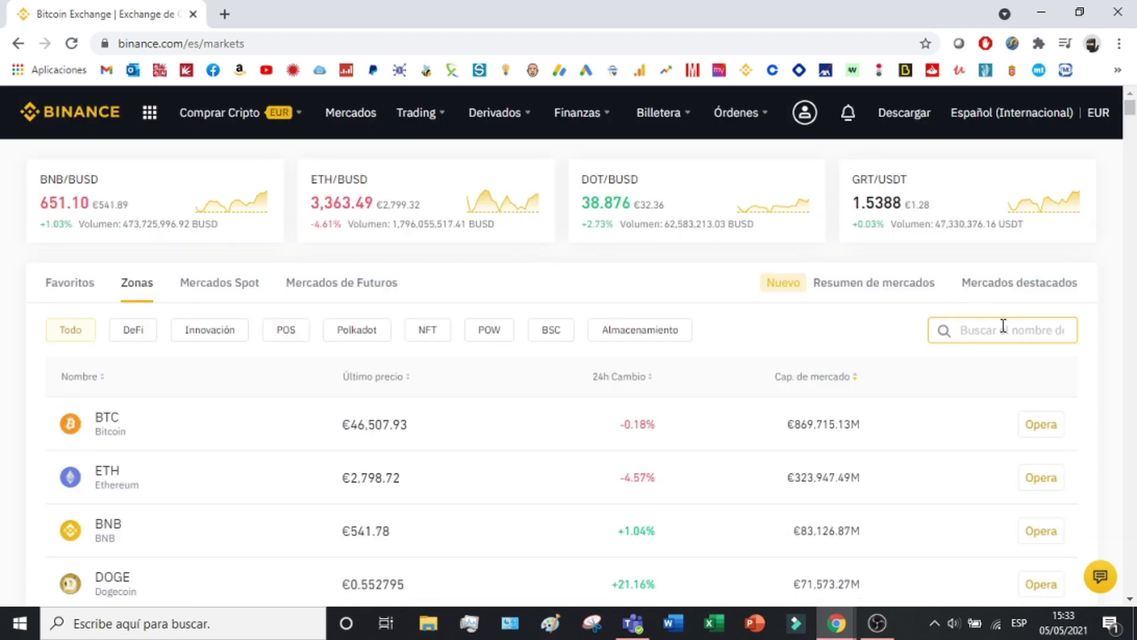
pyautogui.write('el')
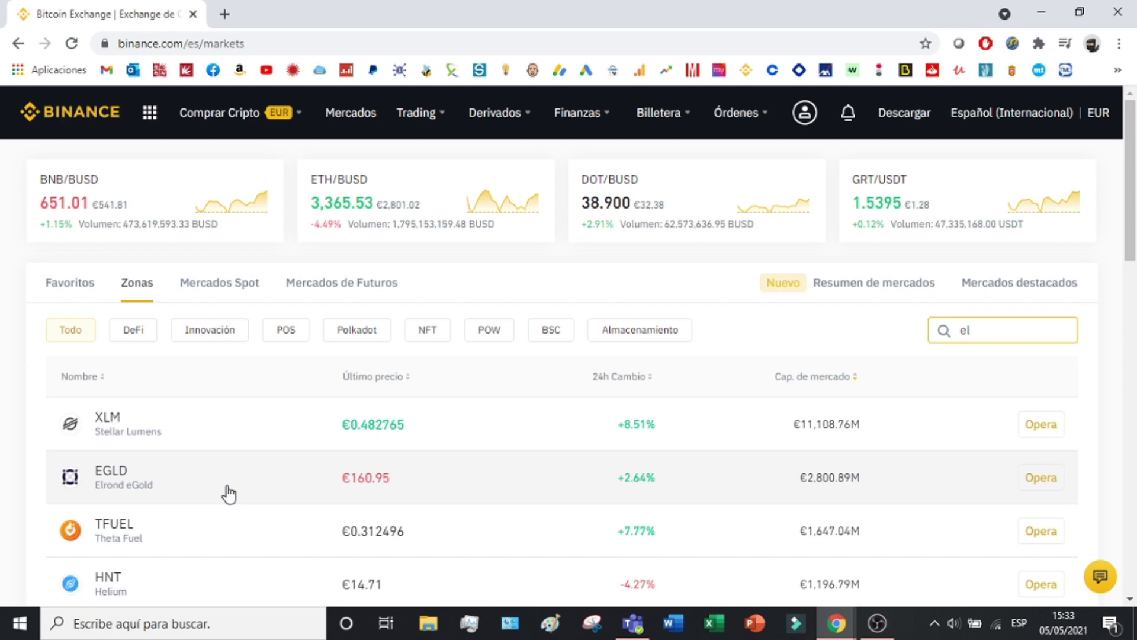
pyautogui.press('BackSpace')
pyautogui.write('gld')
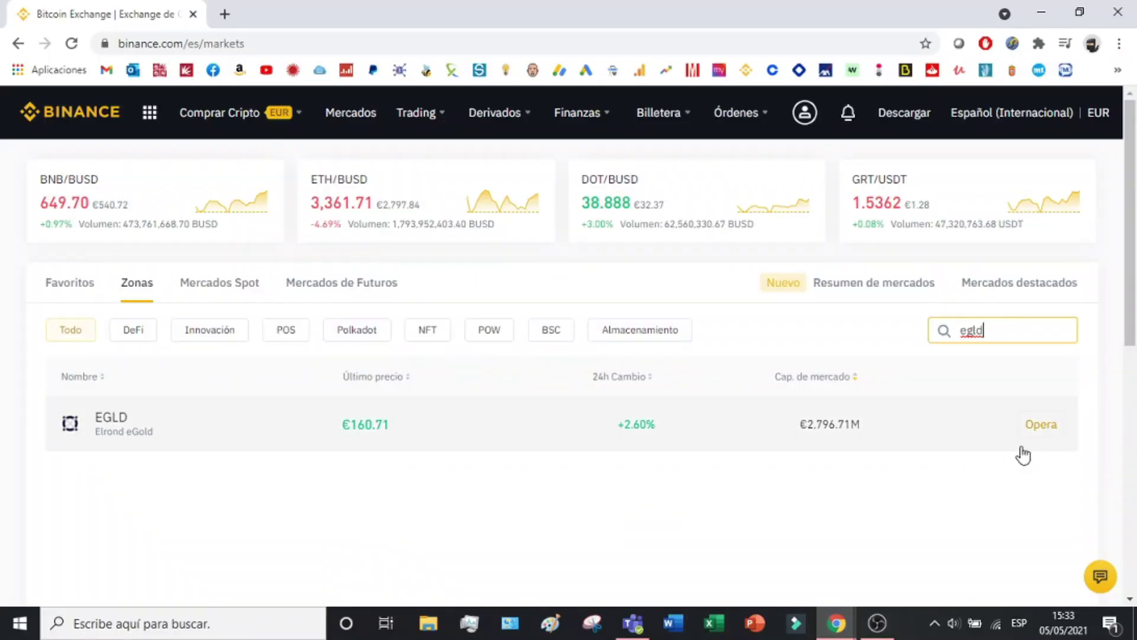
# Open the EGLD/USDT spot trading page and show its chart in 1D daily candles.
pyautogui.click(1042, 424)
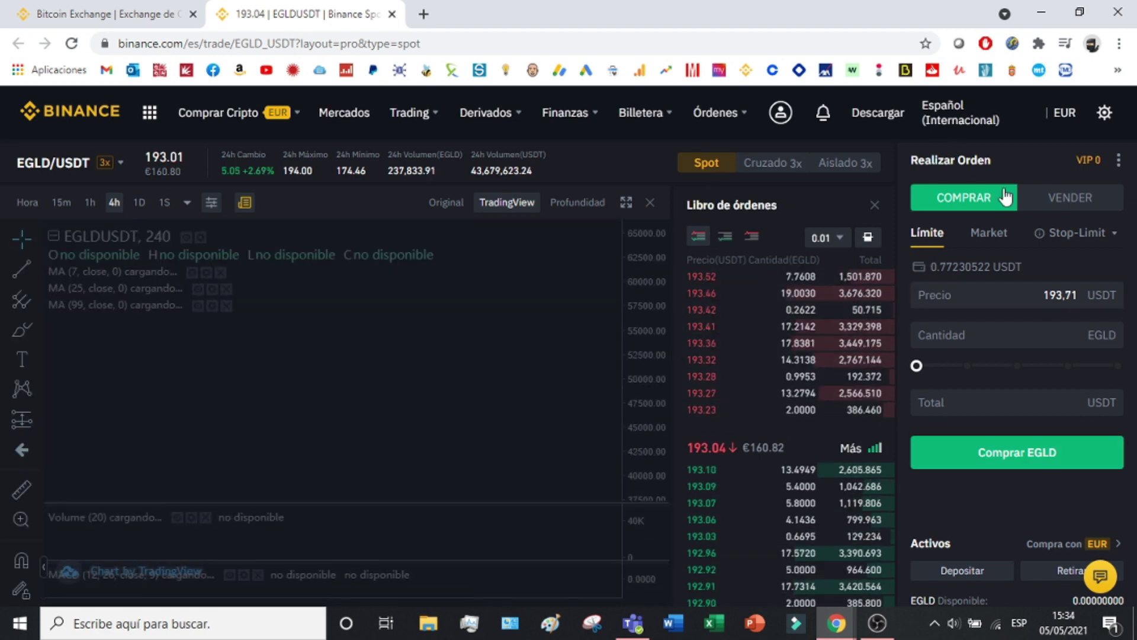
pyautogui.scroll(5, 568, 366)
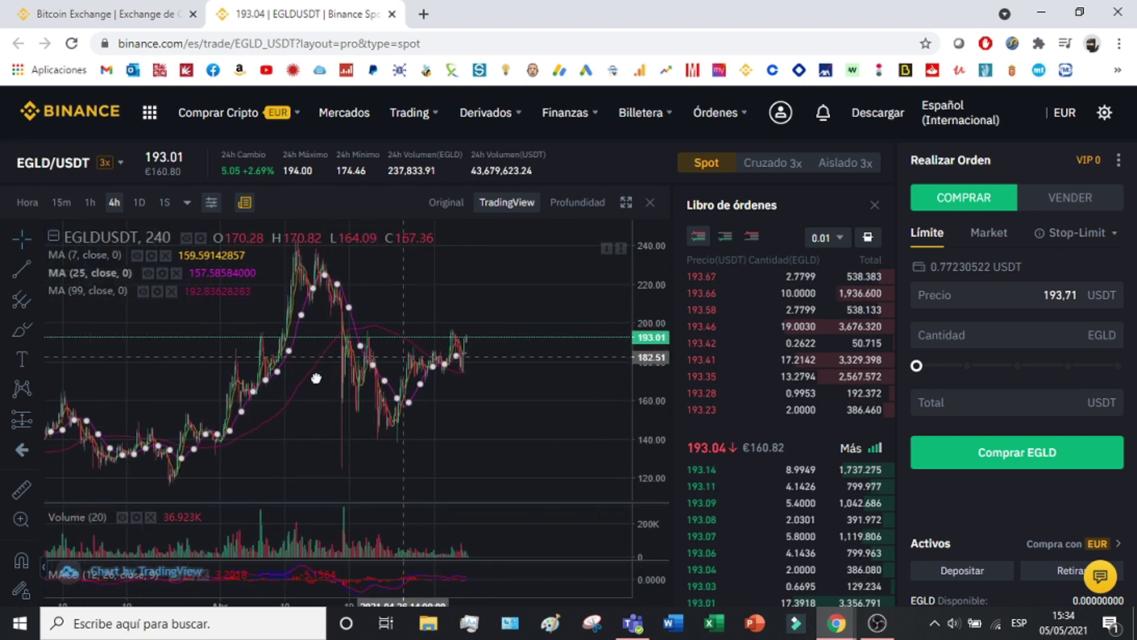
pyautogui.scroll(-4, 498, 359)
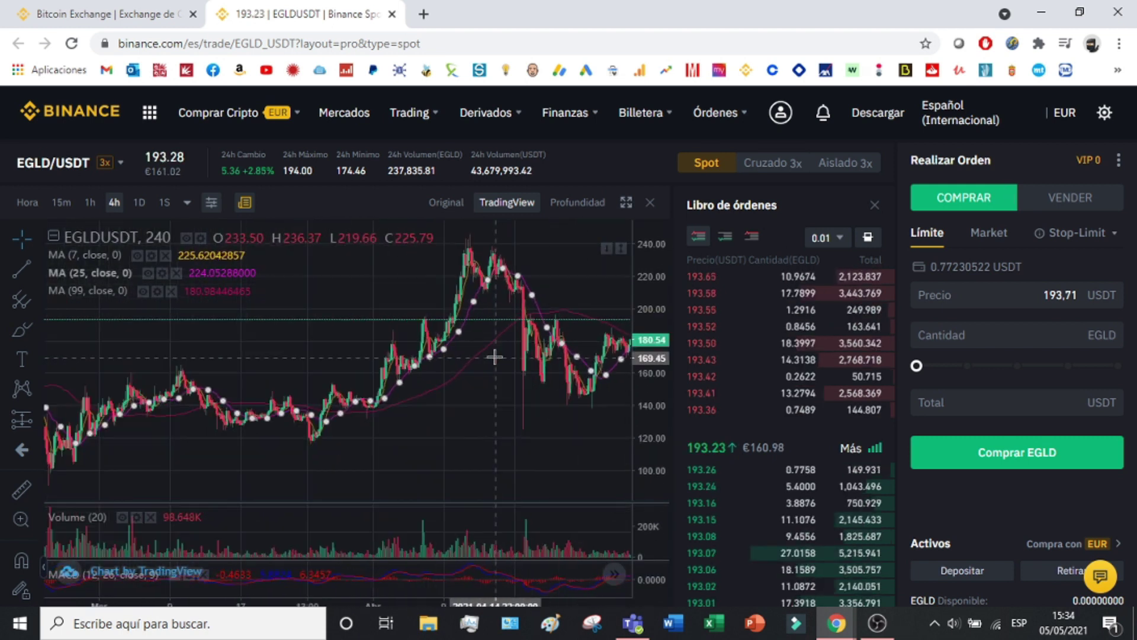
pyautogui.click(139, 203)
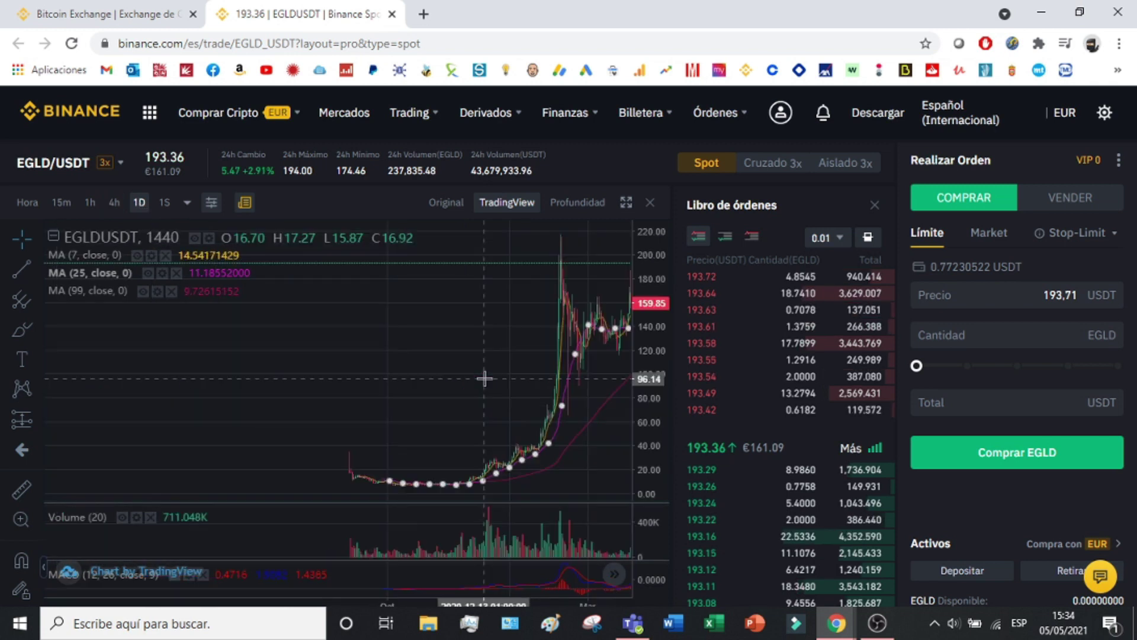
pyautogui.scroll(-3, 442, 371)
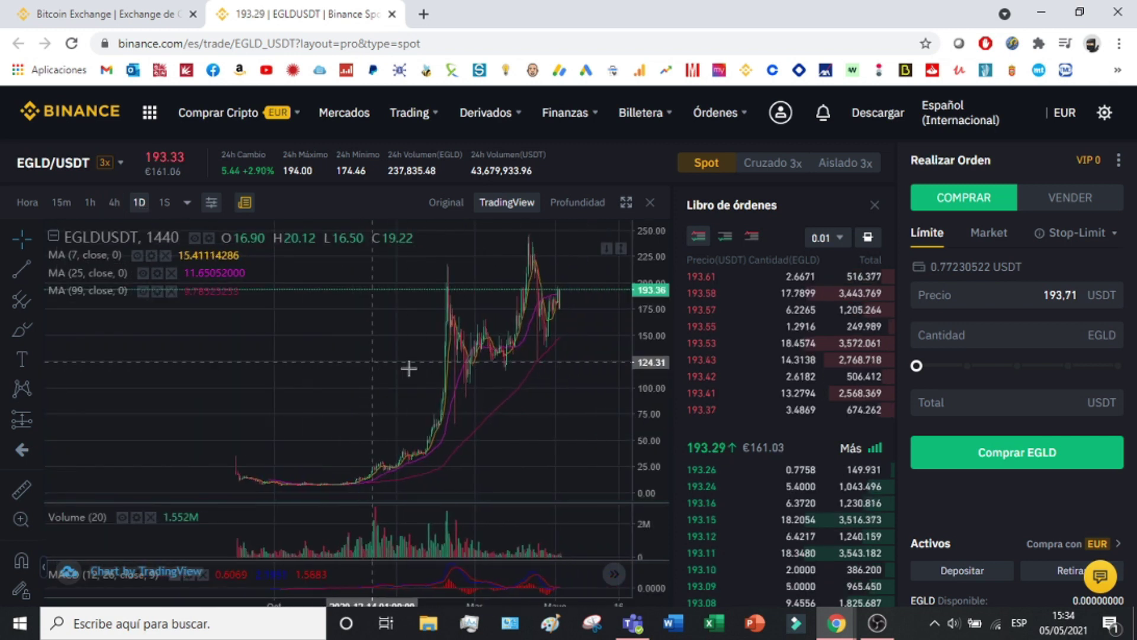
pyautogui.moveTo(548, 388); pyautogui.dragTo(497, 388)
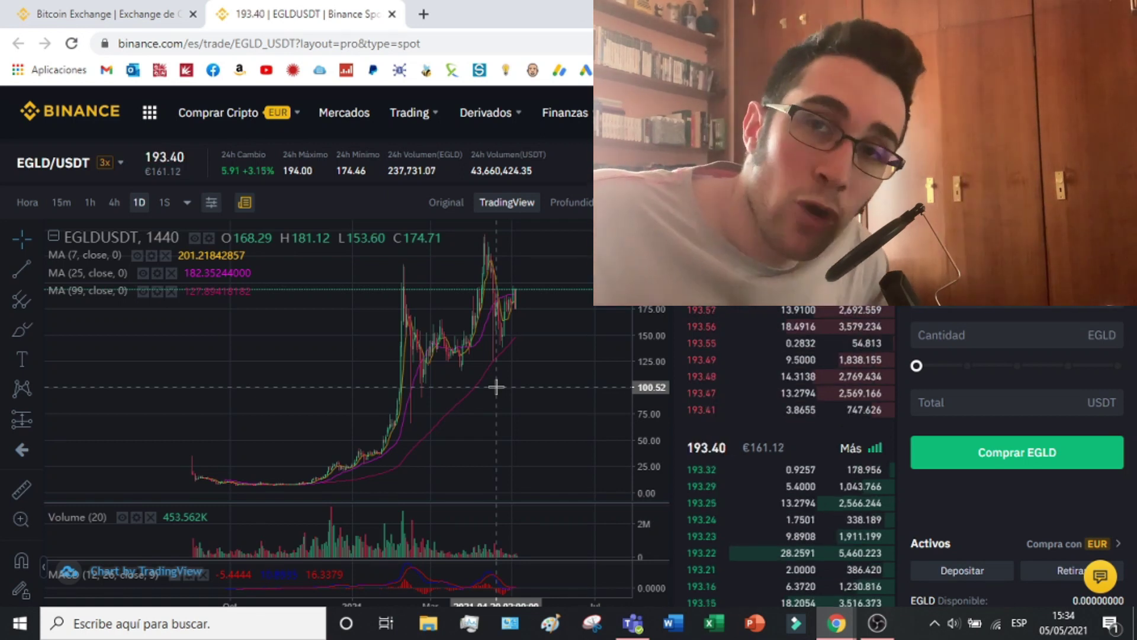
# Search 'egld' in the trading pair list and switch the market to EGLD/EUR.
pyautogui.moveTo(17, 162)
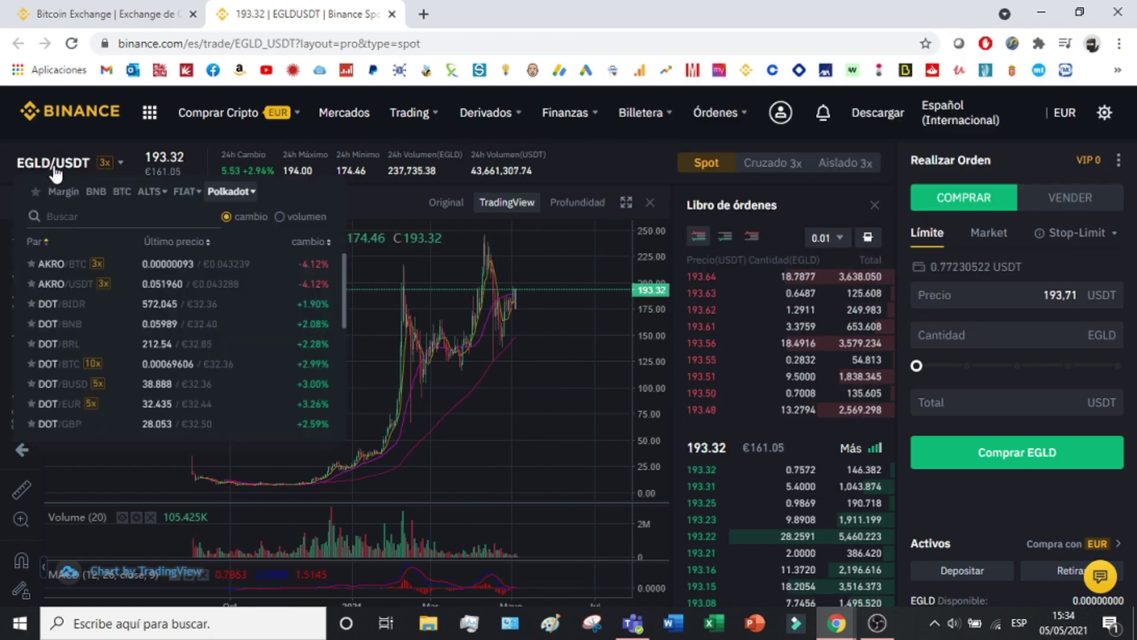
pyautogui.click(63, 212)
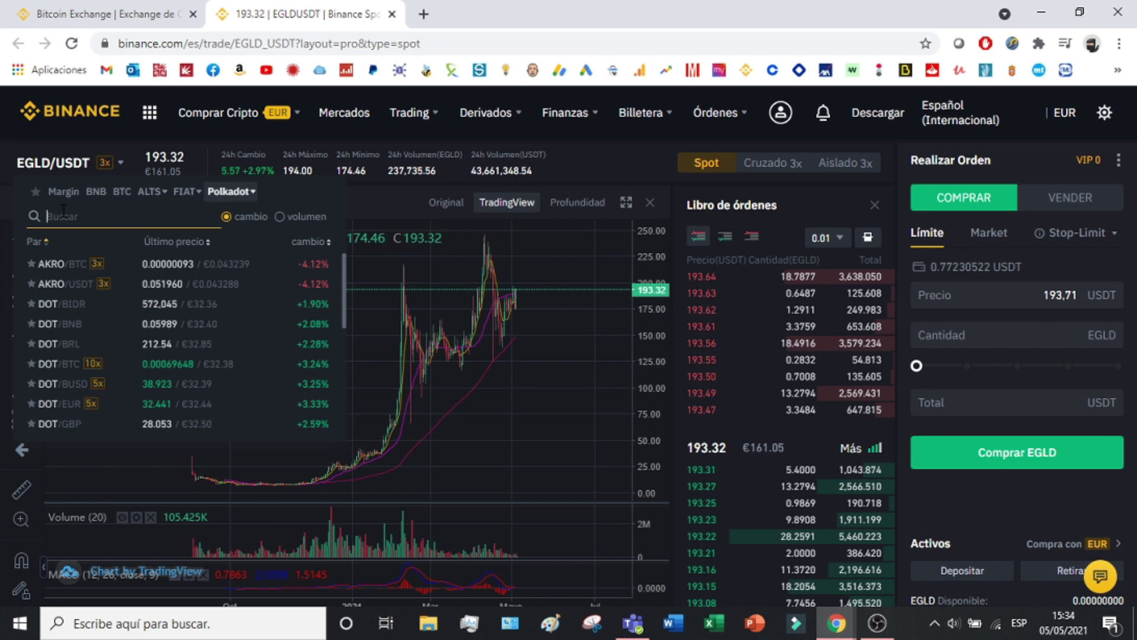
pyautogui.write('egld')
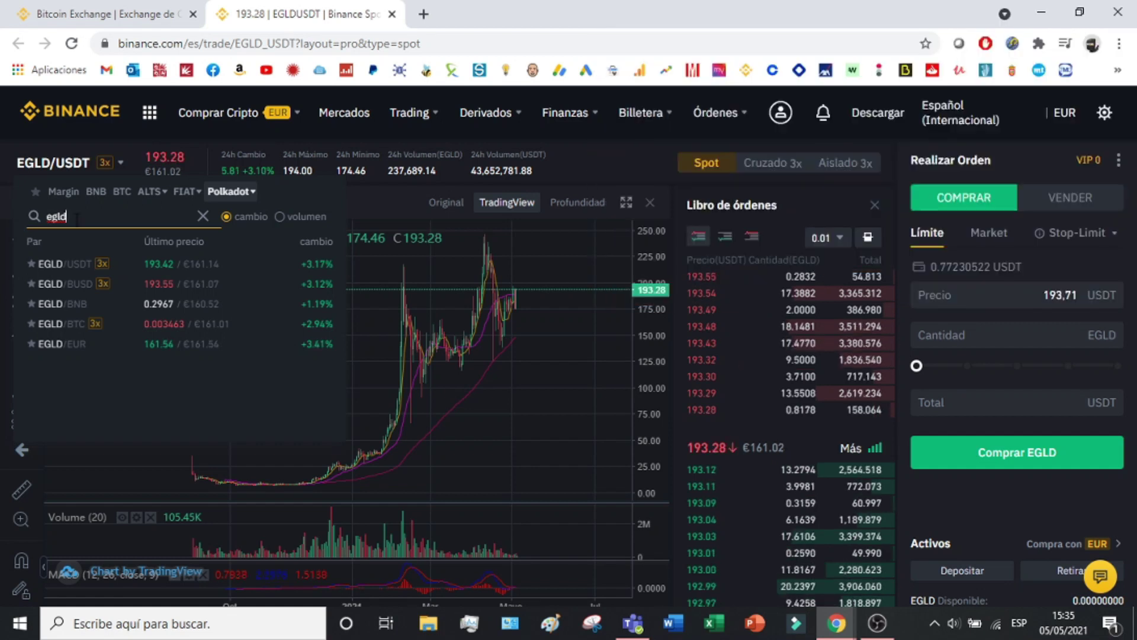
pyautogui.moveTo(69, 171)
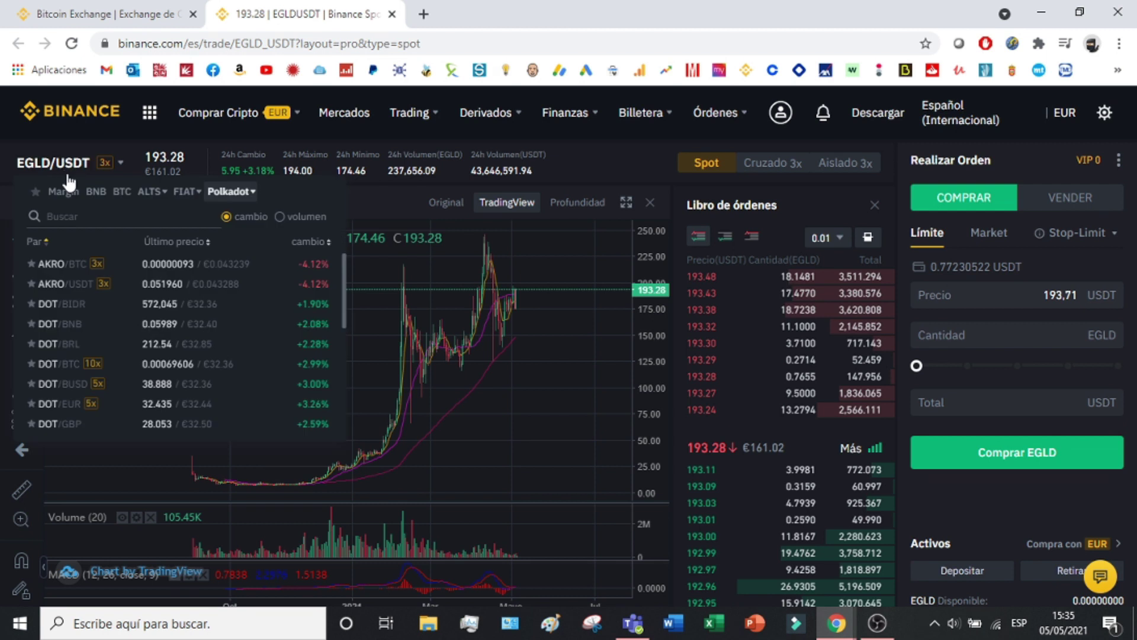
pyautogui.click(63, 217)
pyautogui.write('egld')
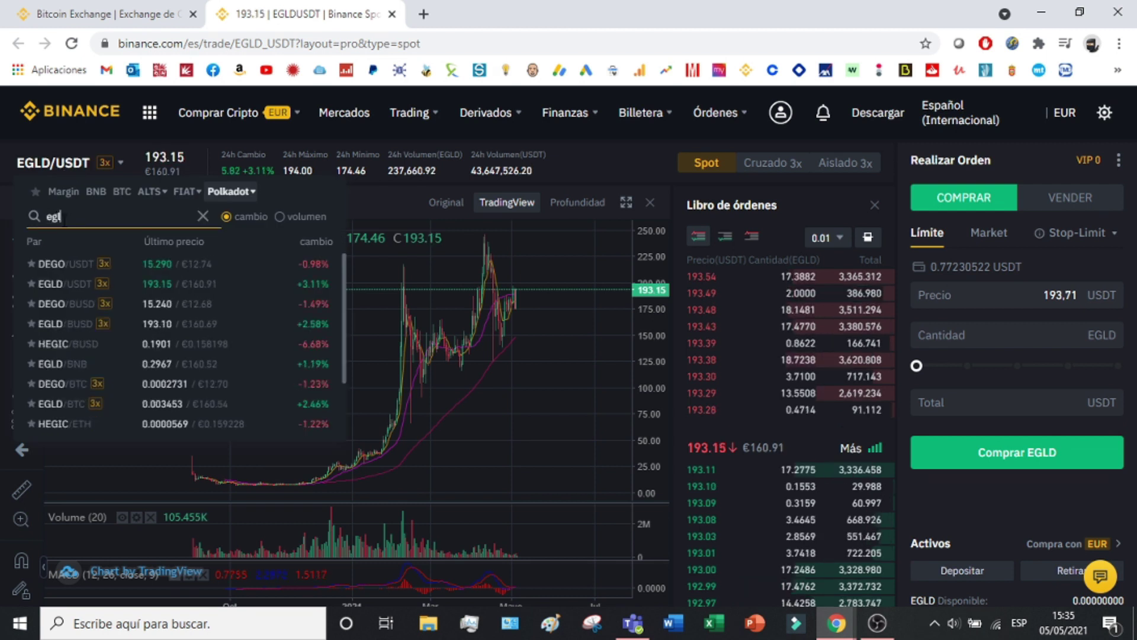
pyautogui.click(55, 344)
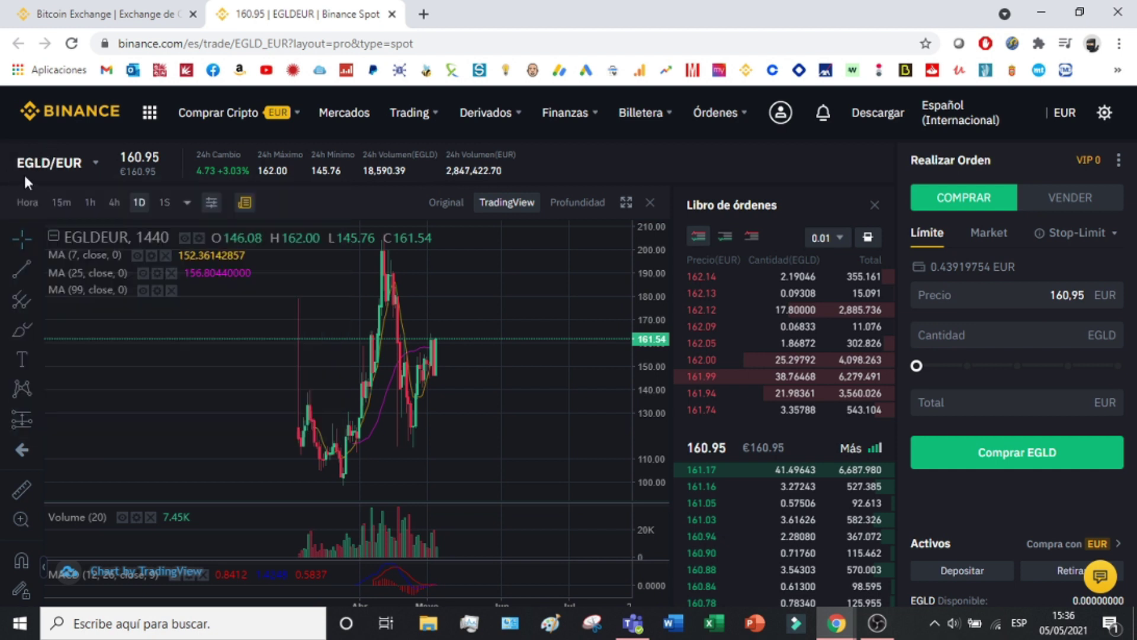
# Switch the EGLD buy form to a Market order and select its EUR Total field.
pyautogui.moveTo(36, 169)
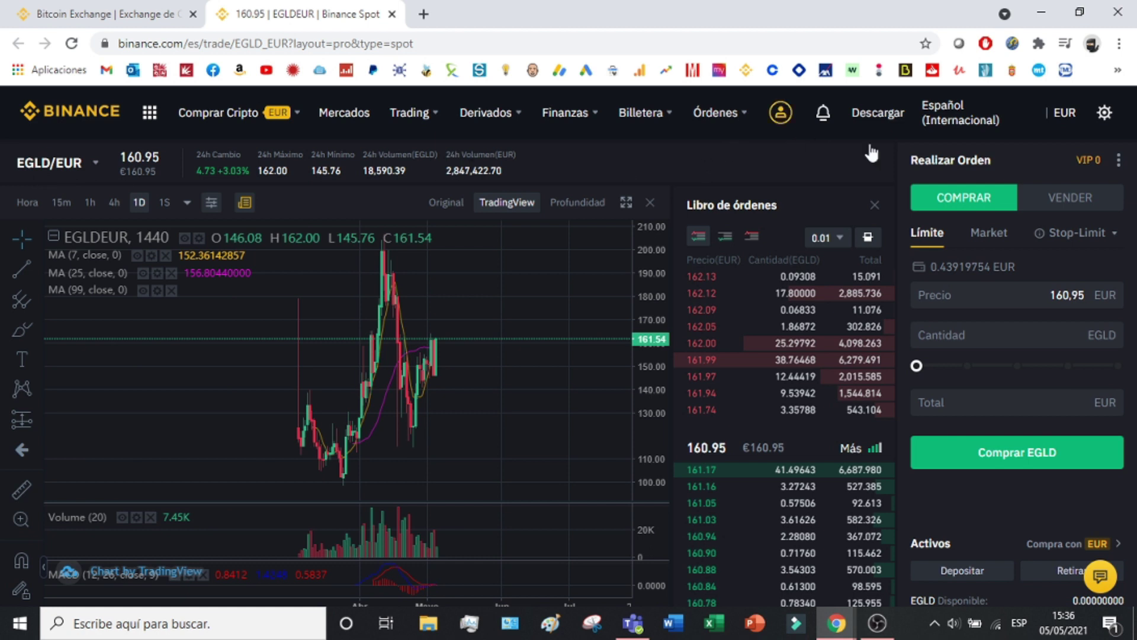
pyautogui.click(1004, 237)
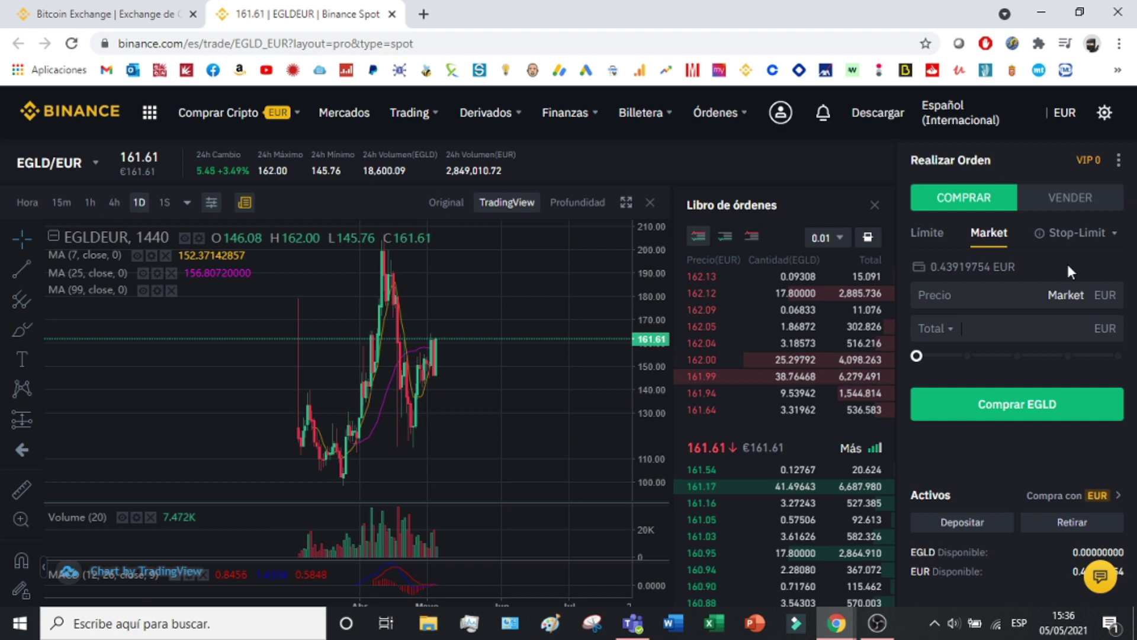
pyautogui.click(1013, 408)
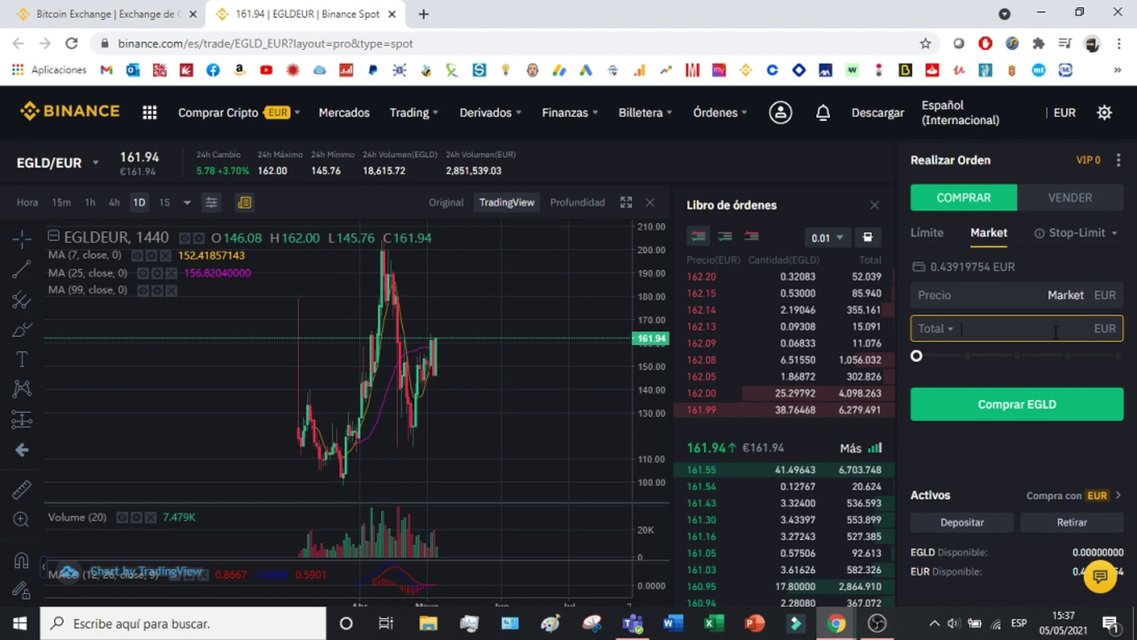
# Enter a 1000 EUR total and submit the EGLD market buy.
pyautogui.write('1000')
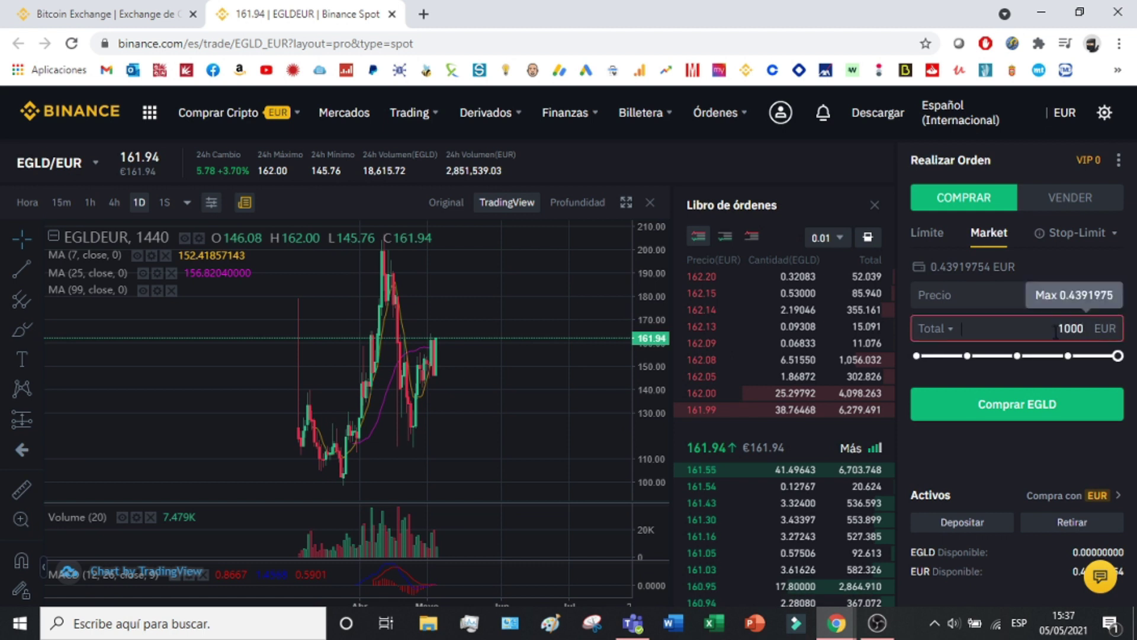
pyautogui.click(1001, 410)
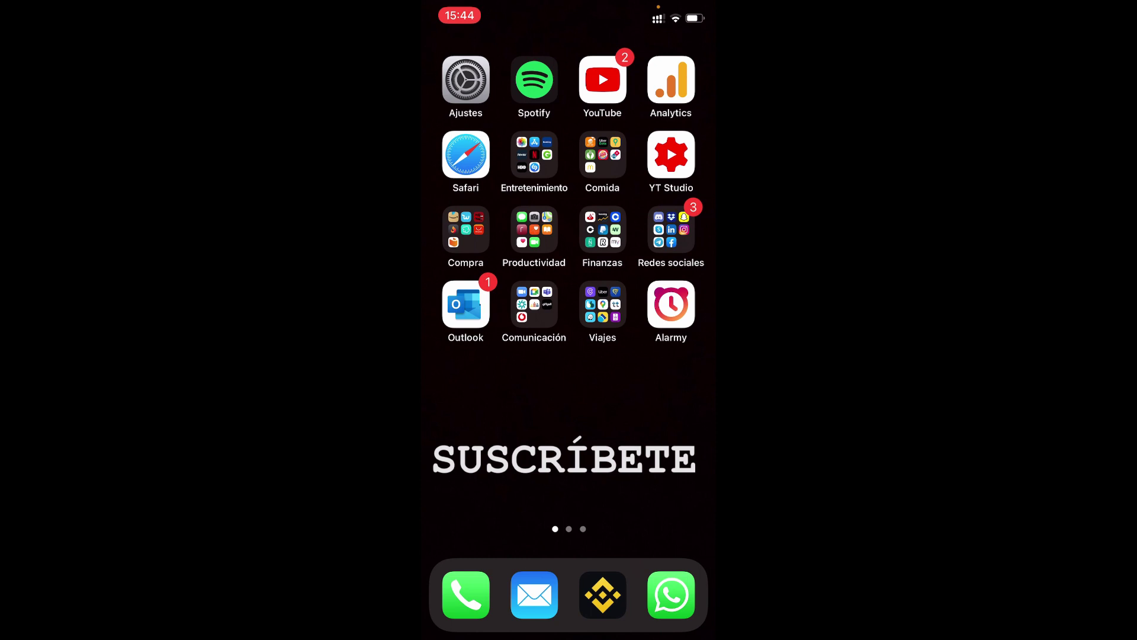
# In the Binance mobile app, search markets for 'EGLD' and open the EGLD/USDT pair.
pyautogui.click(602, 594)
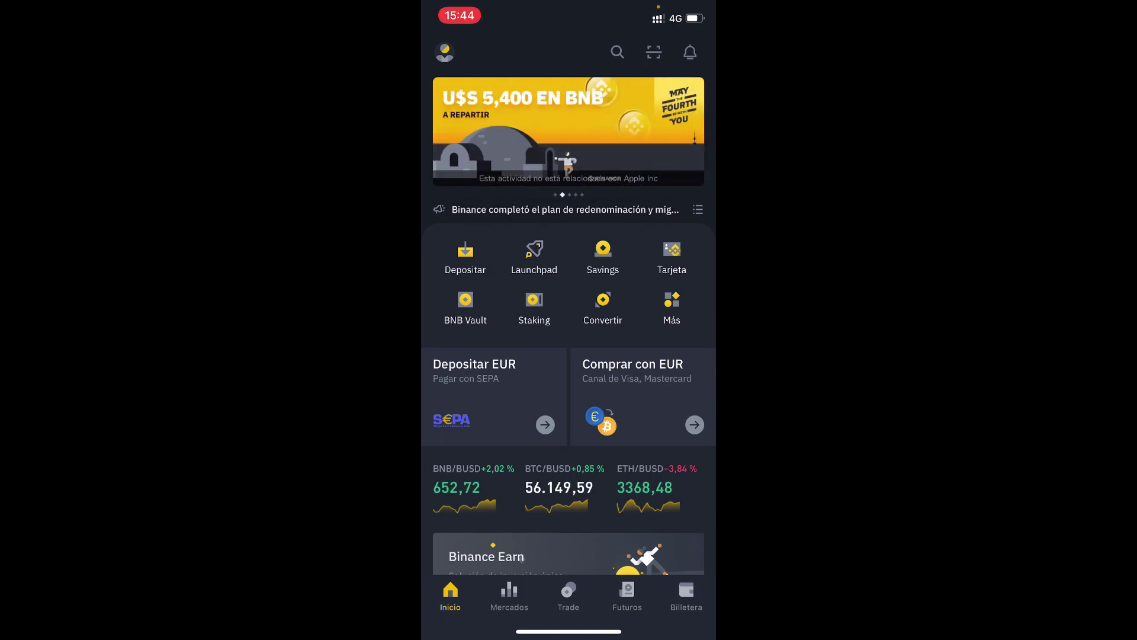
pyautogui.click(510, 595)
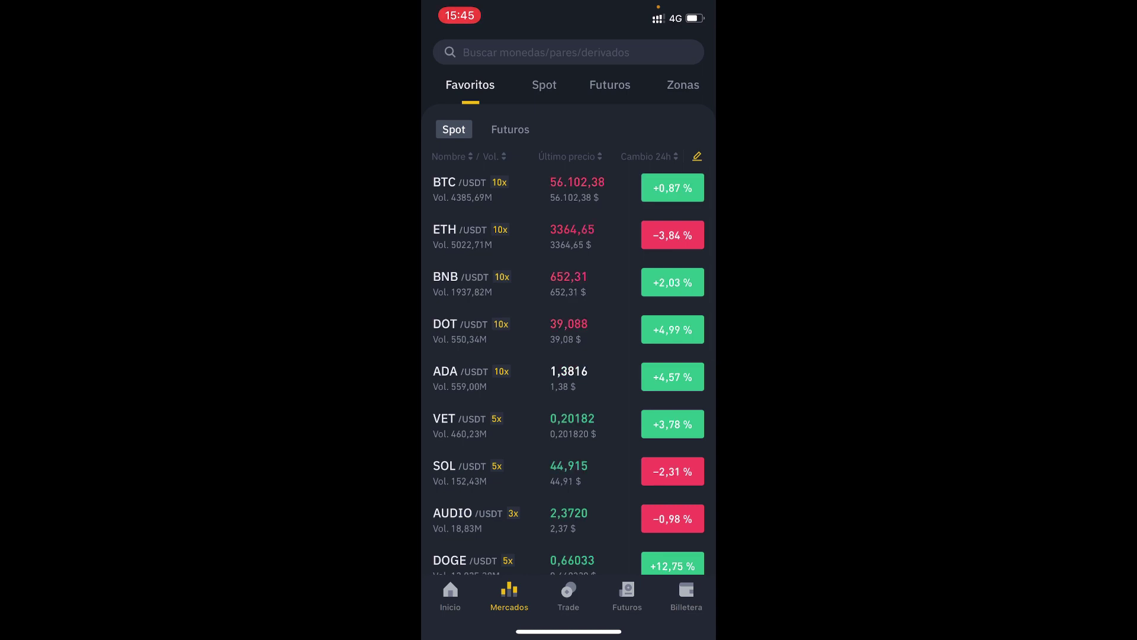
pyautogui.click(544, 52)
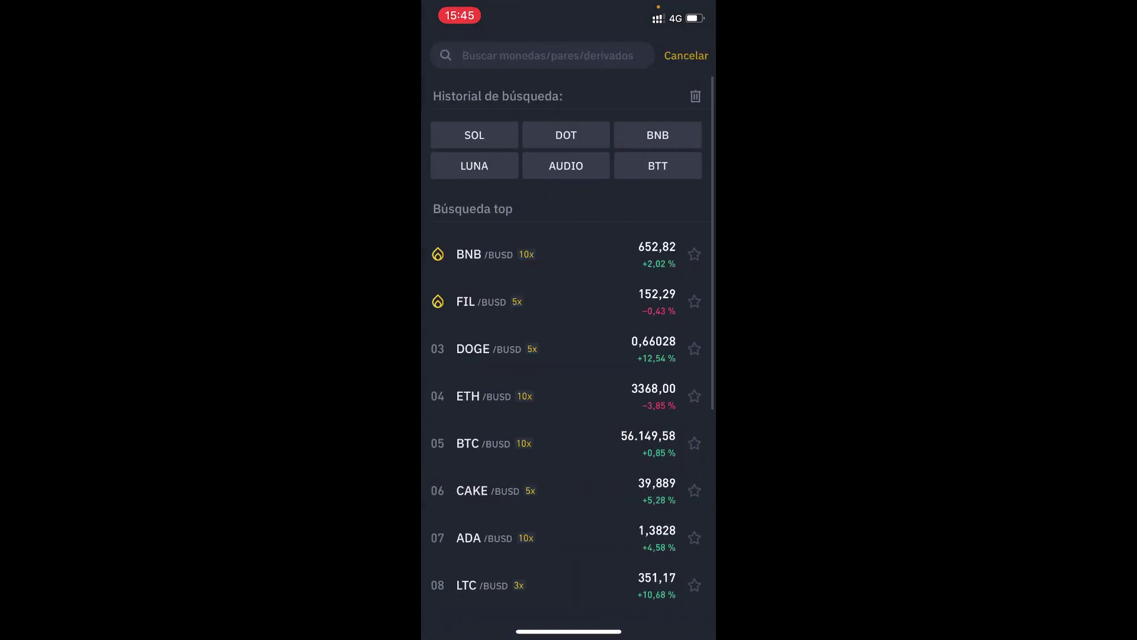
pyautogui.write('EHL')
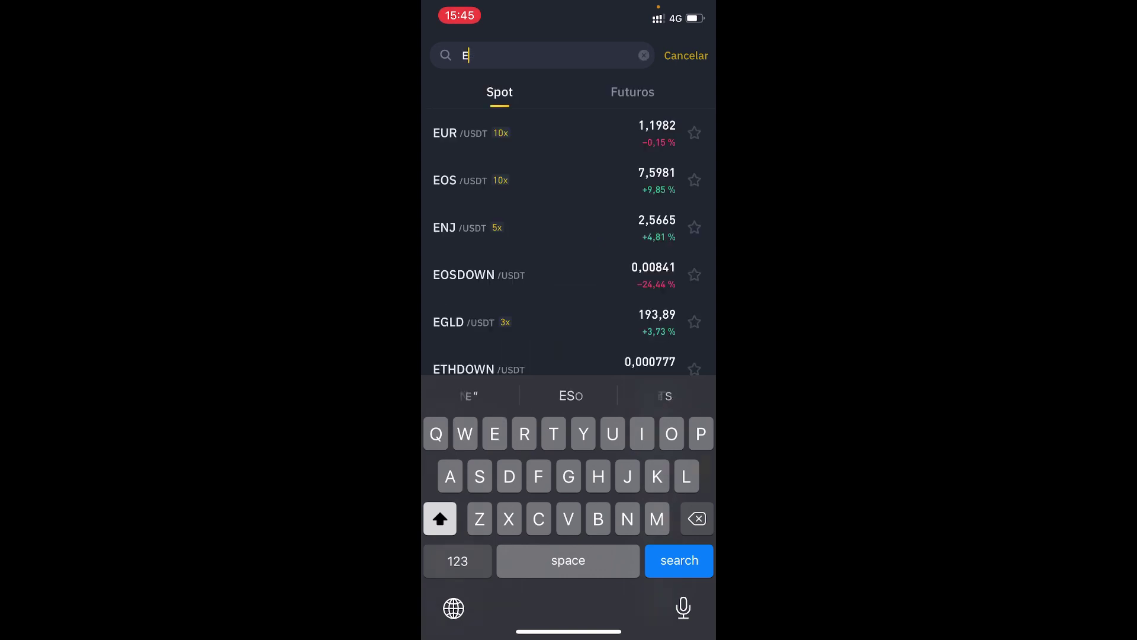
pyautogui.press('BackSpace')
pyautogui.press('BackSpace')
pyautogui.write('G')
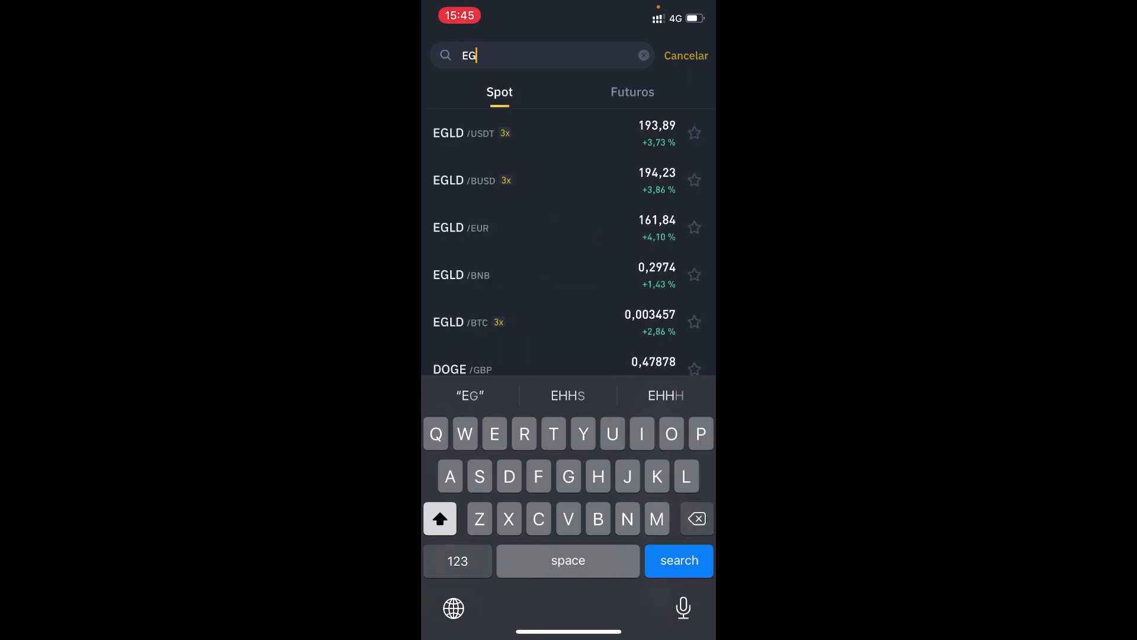
pyautogui.write('LD')
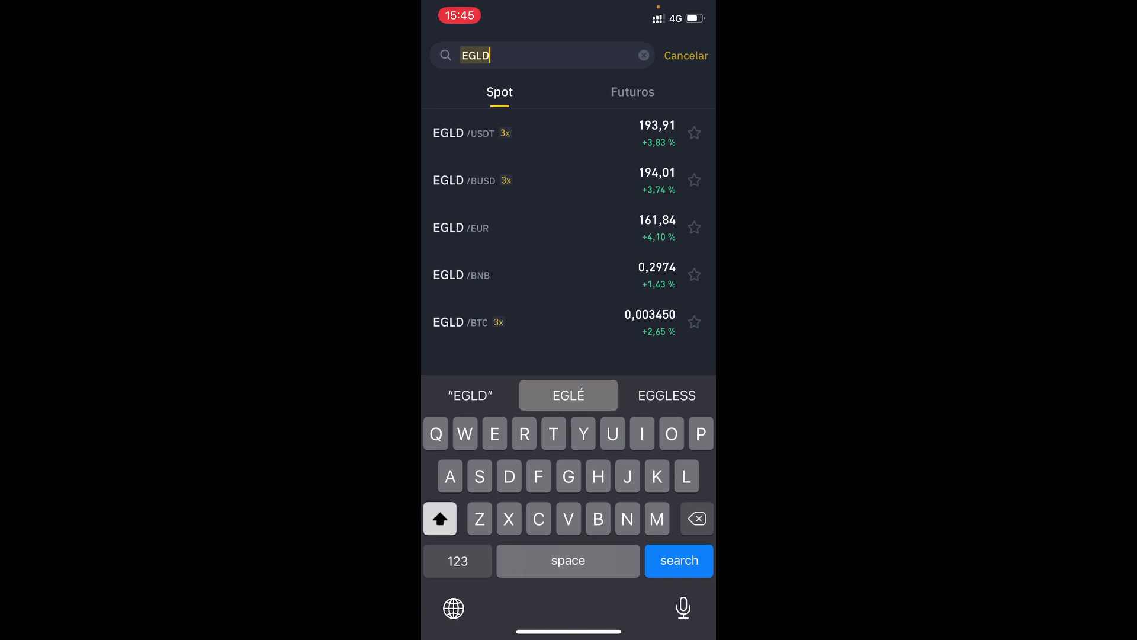
pyautogui.click(474, 133)
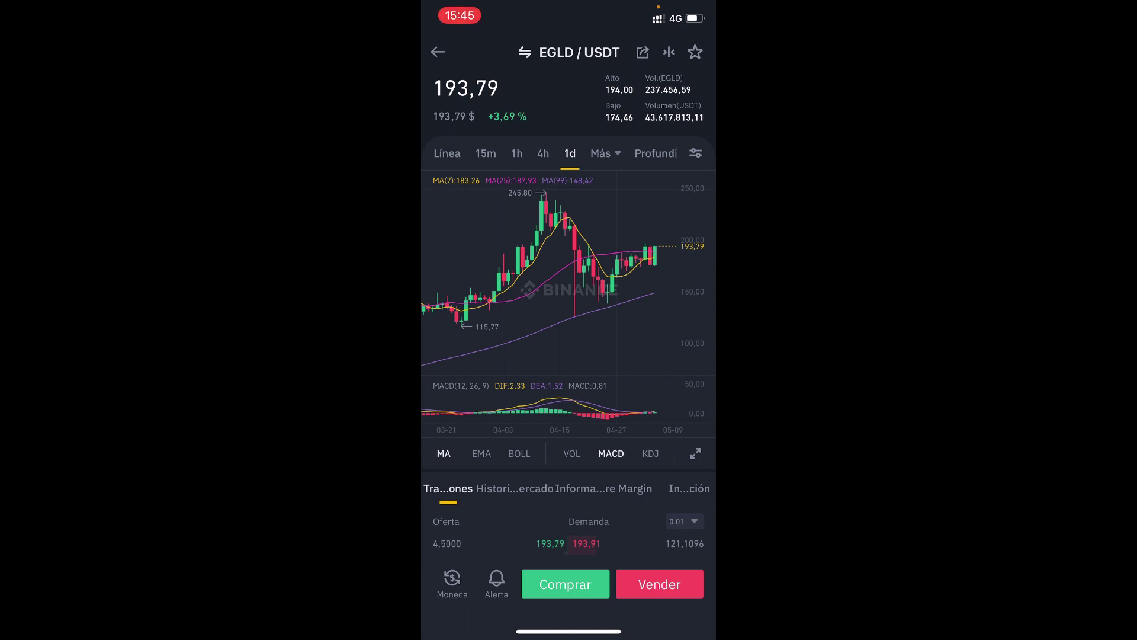
# Show the EGLD/USDT chart in 4-hour candles, toggling the VOL panel on and off.
pyautogui.scroll(-3, 551, 266)
pyautogui.scroll(-5, 550, 267)
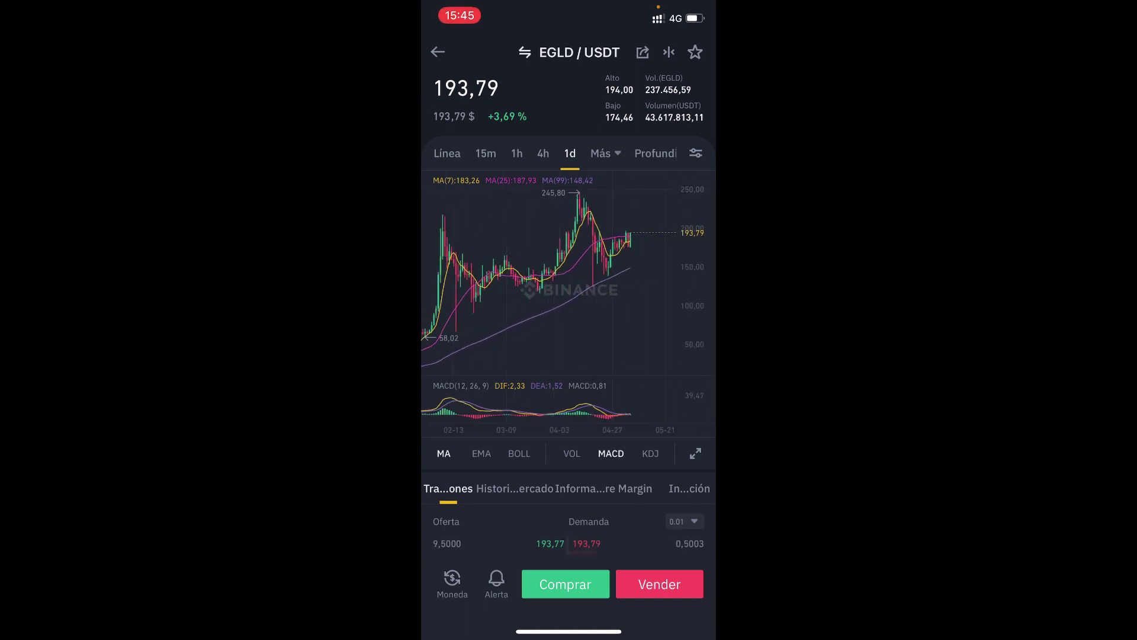
pyautogui.moveTo(533, 267); pyautogui.dragTo(574, 259)
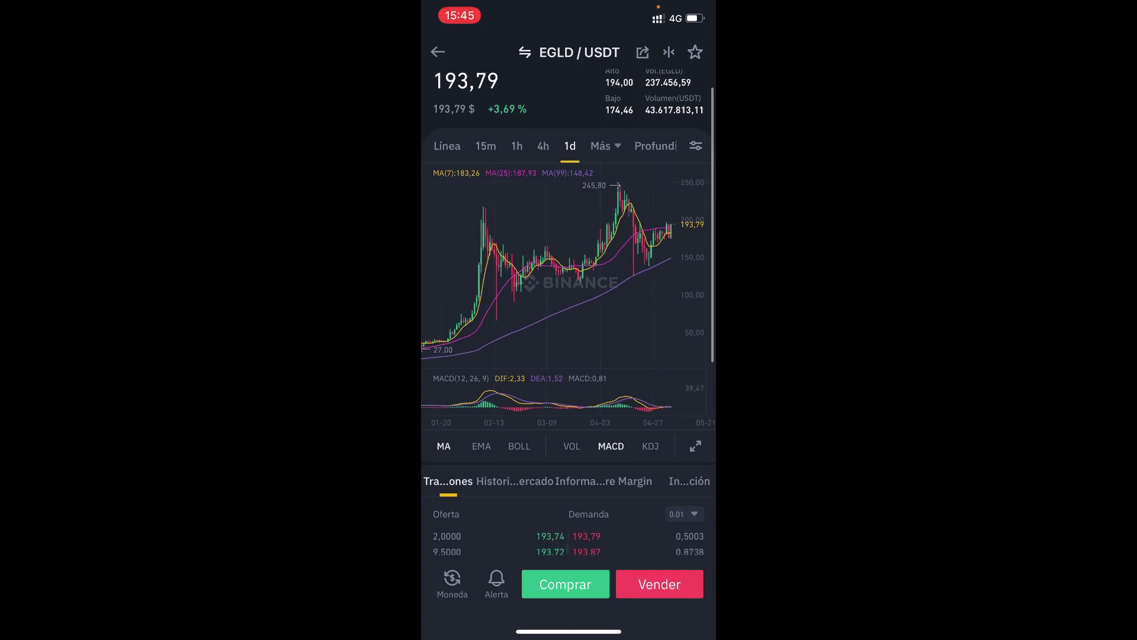
pyautogui.click(543, 146)
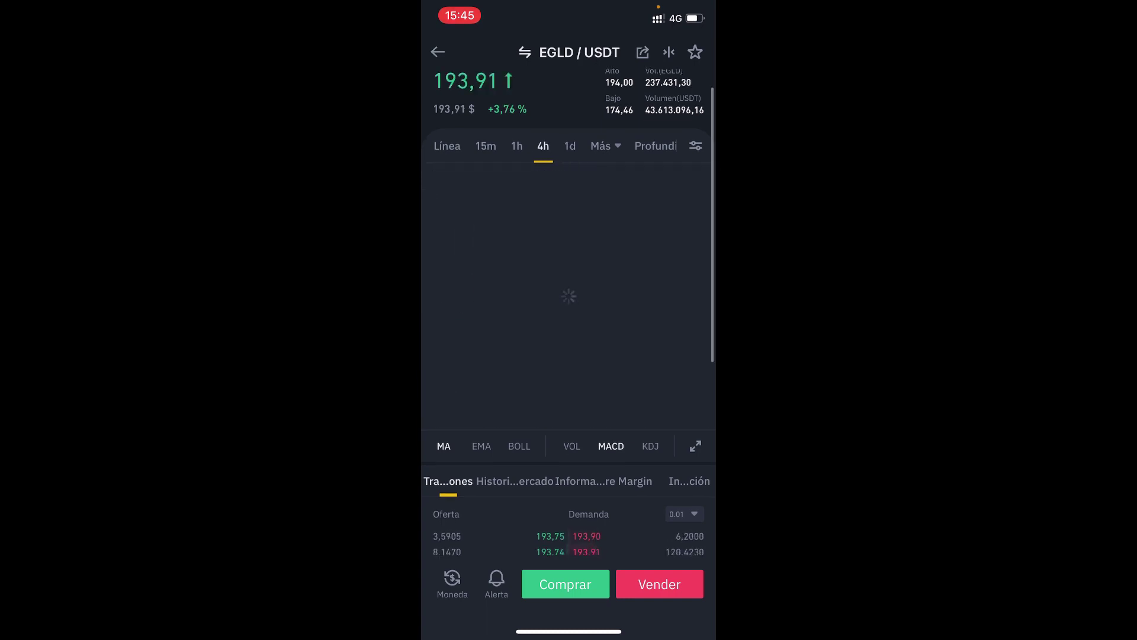
pyautogui.scroll(-3, 568, 297)
pyautogui.click(572, 271)
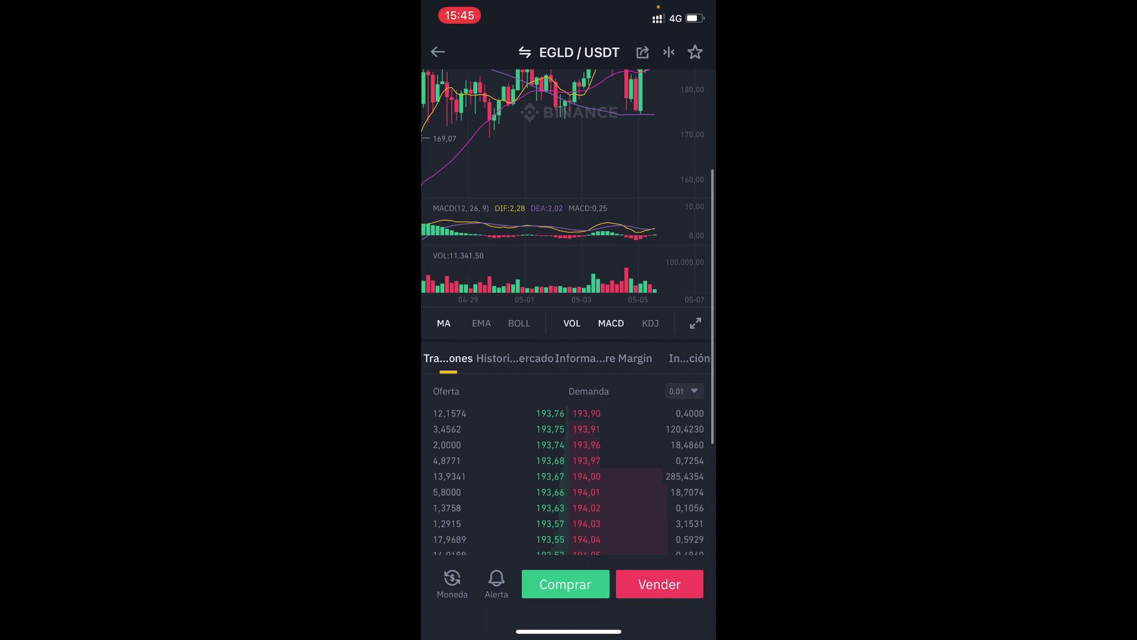
pyautogui.click(571, 323)
# Open the Spot buy screen for EGLD/USDT.
pyautogui.scroll(-5, 569, 356)
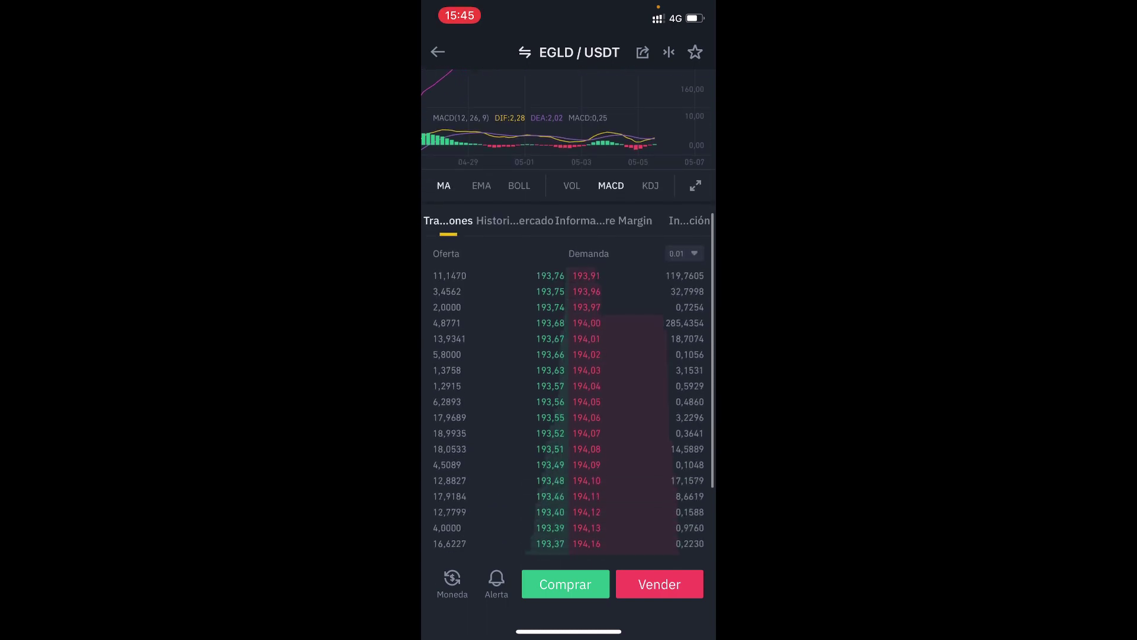
pyautogui.scroll(6, 568, 296)
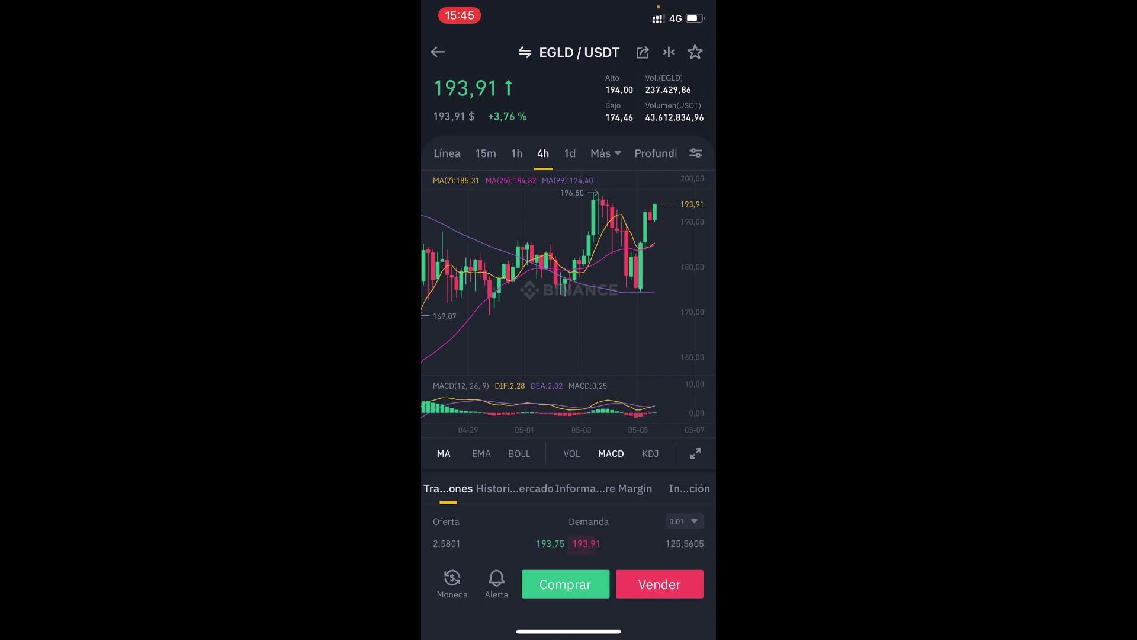
pyautogui.click(565, 584)
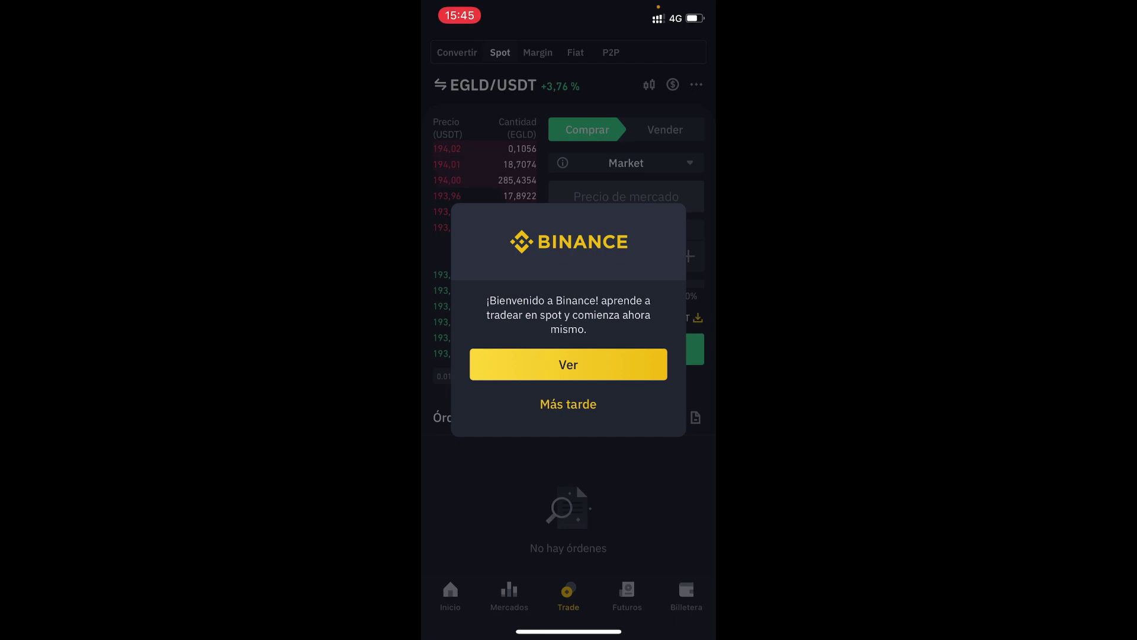
# Dismiss the welcome prompt and keep the buy form on the Market order type.
pyautogui.click(568, 404)
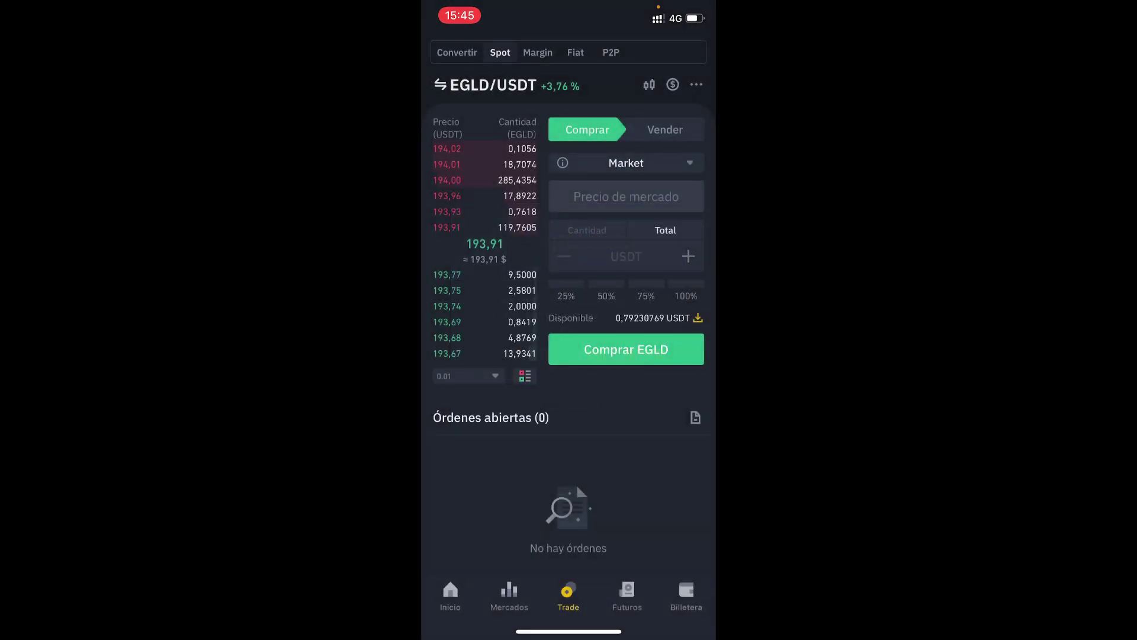
pyautogui.click(665, 129)
pyautogui.click(587, 130)
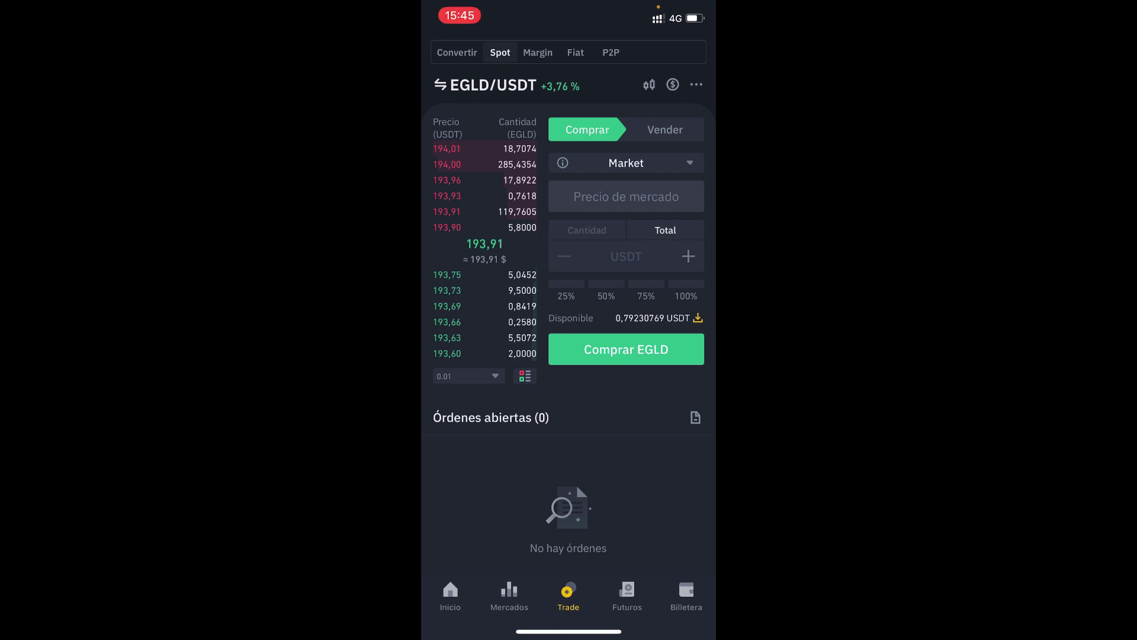
pyautogui.click(626, 163)
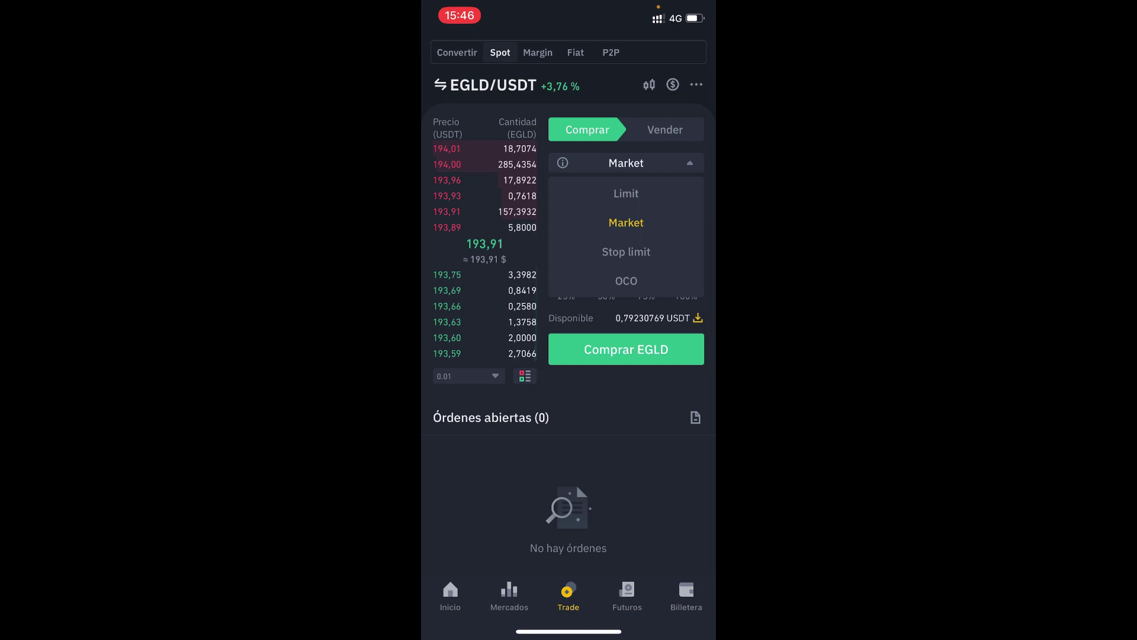
pyautogui.click(626, 222)
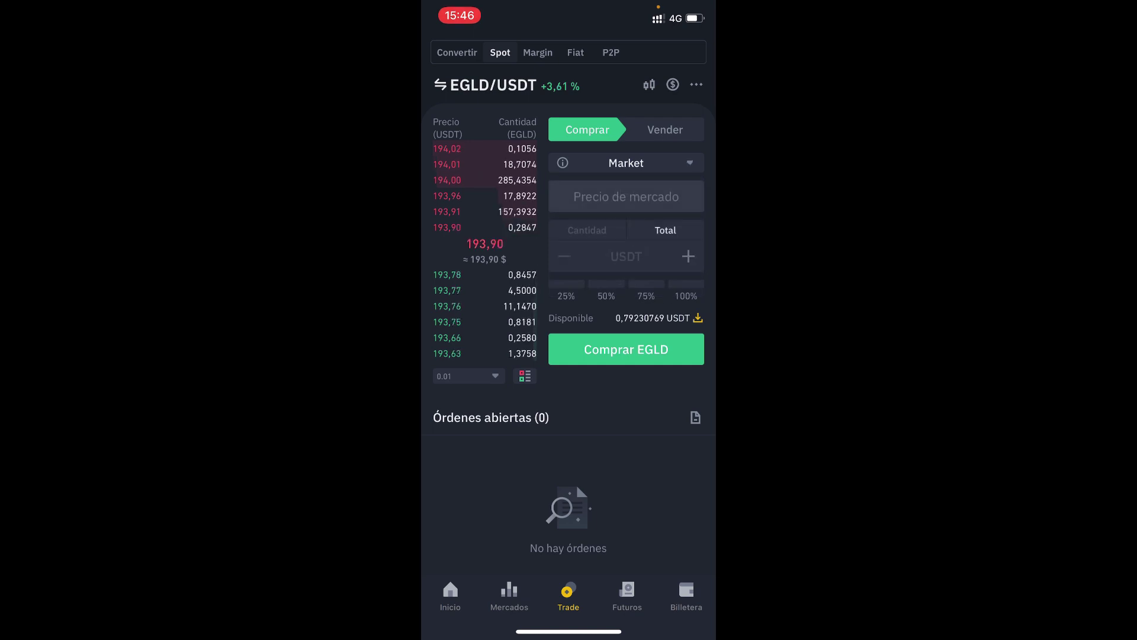
pyautogui.click(626, 256)
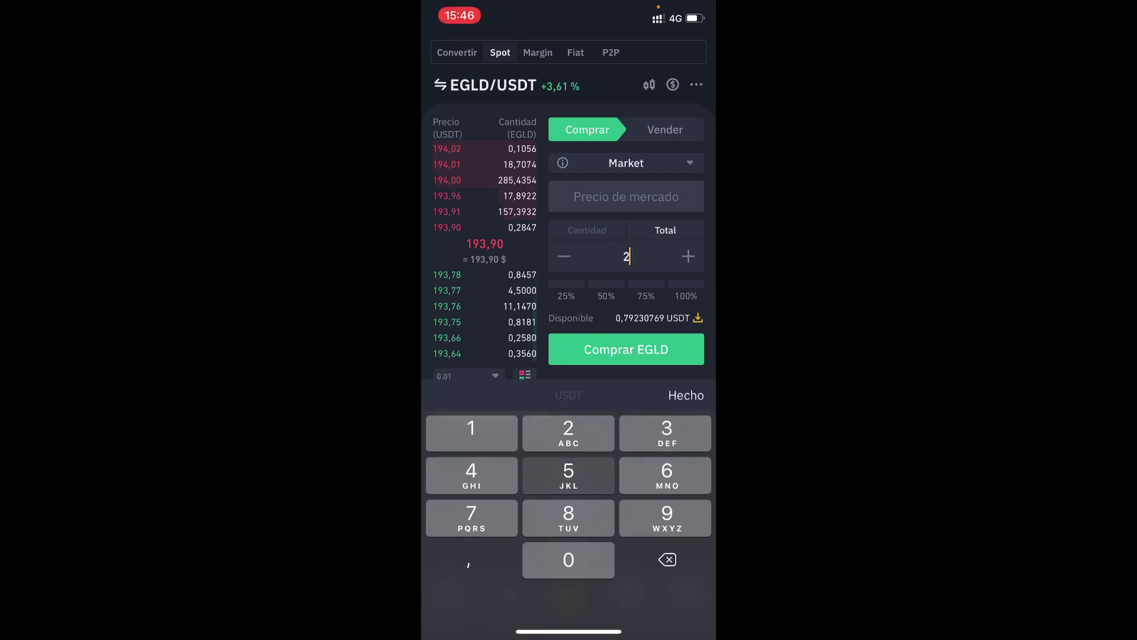
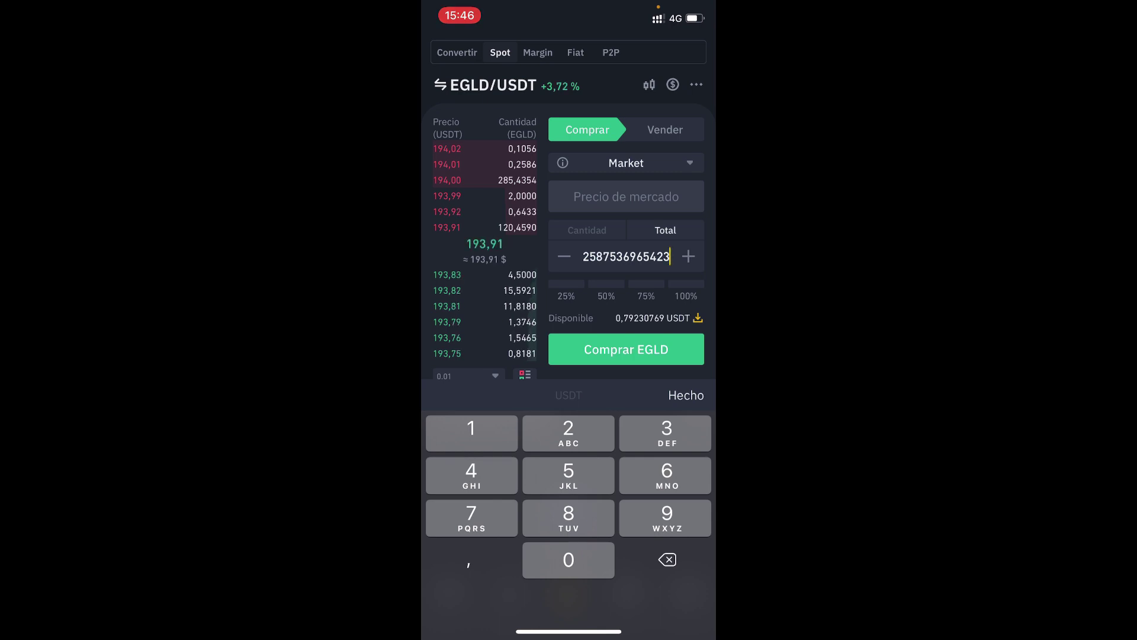
pyautogui.click(627, 348)
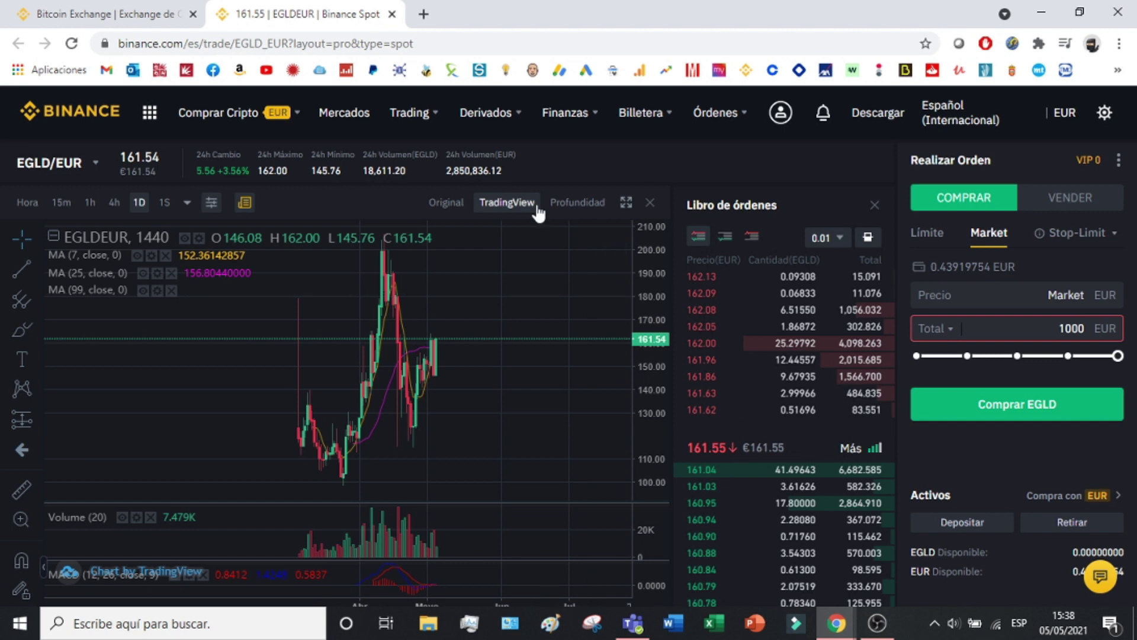
# Close the EGLD/EUR tab and go to the Billetera Spot wallet page.
pyautogui.click(391, 14)
pyautogui.moveTo(671, 116)
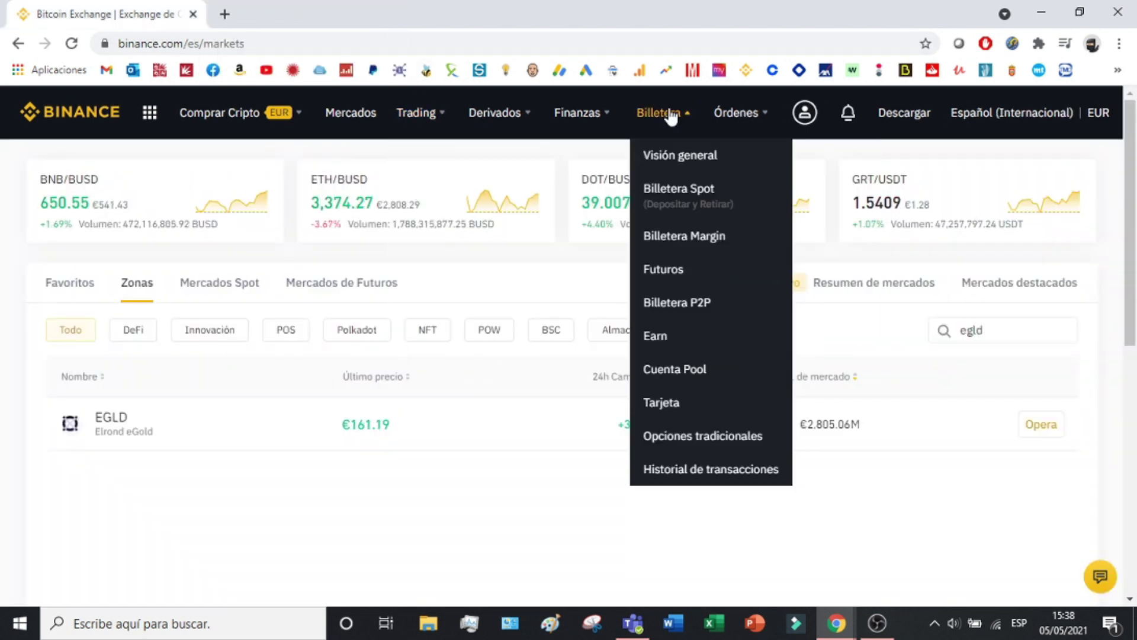
pyautogui.click(659, 200)
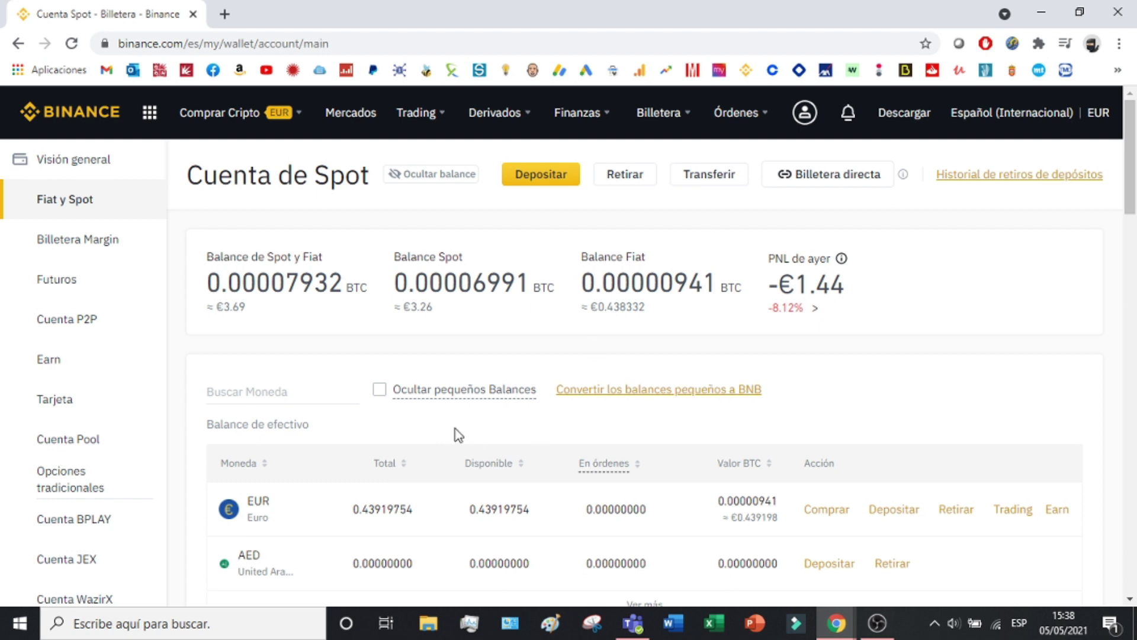
# Review the Spot wallet's cash and crypto balance tables, then return to the top.
pyautogui.scroll(-2, 355, 408)
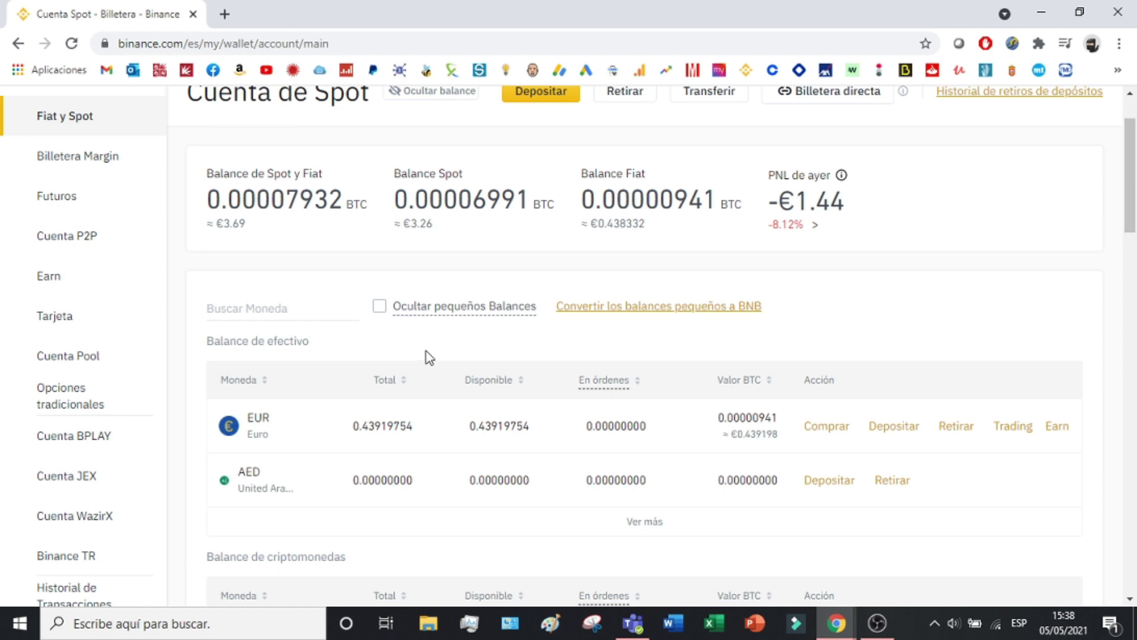
pyautogui.scroll(-3, 425, 390)
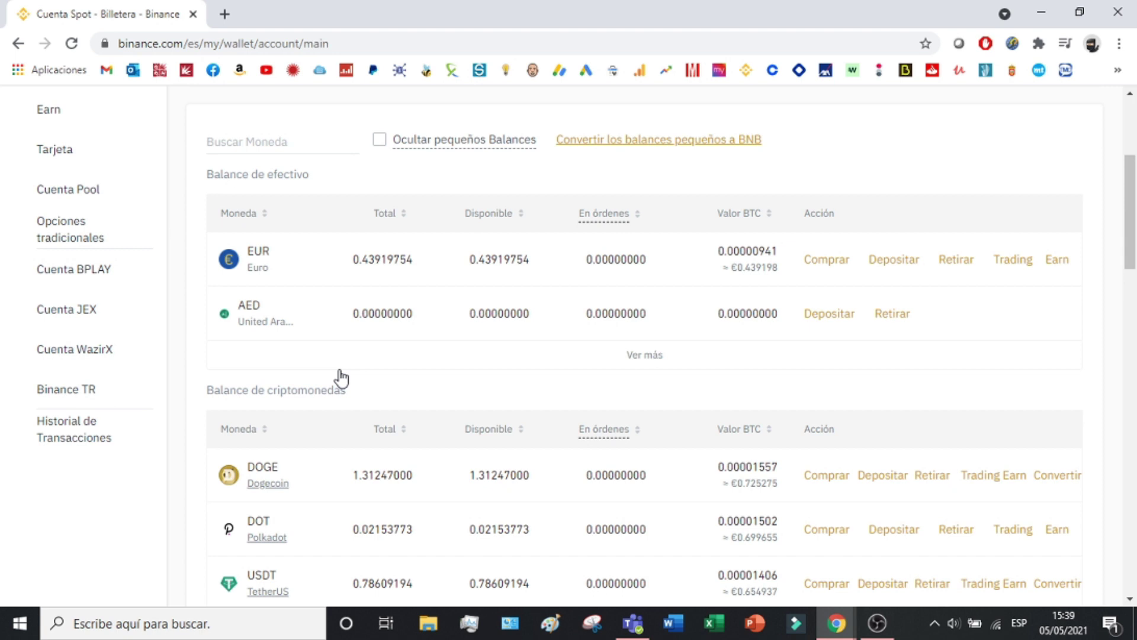
pyautogui.scroll(5, 341, 377)
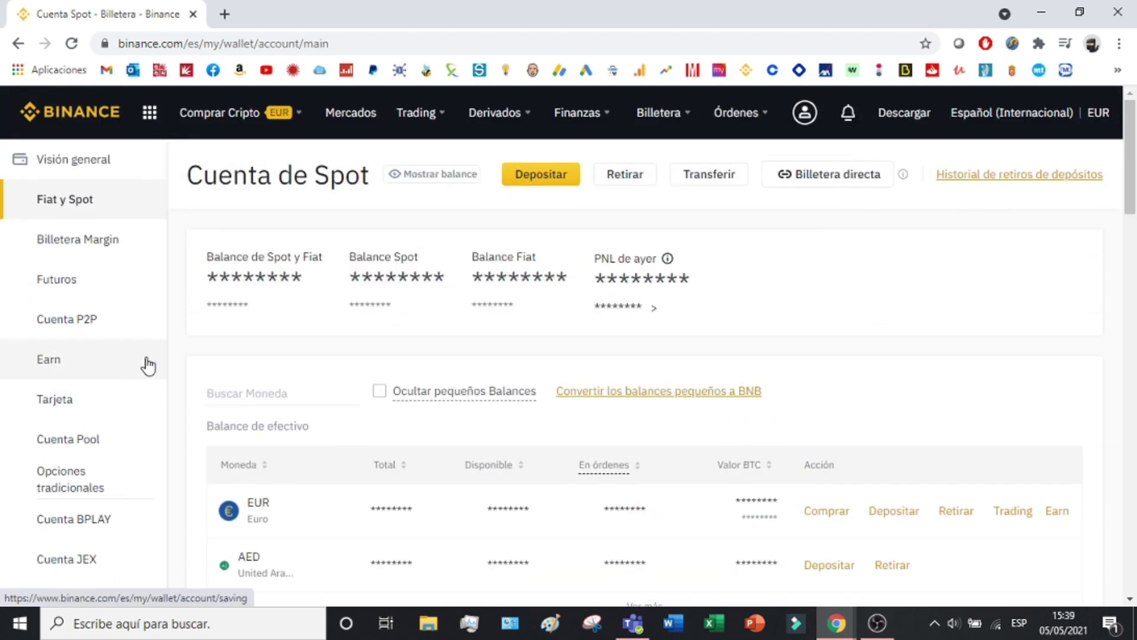
# Go to Earn and highlight the BNB entry in the Flexible savings table, beside VET.
pyautogui.click(74, 367)
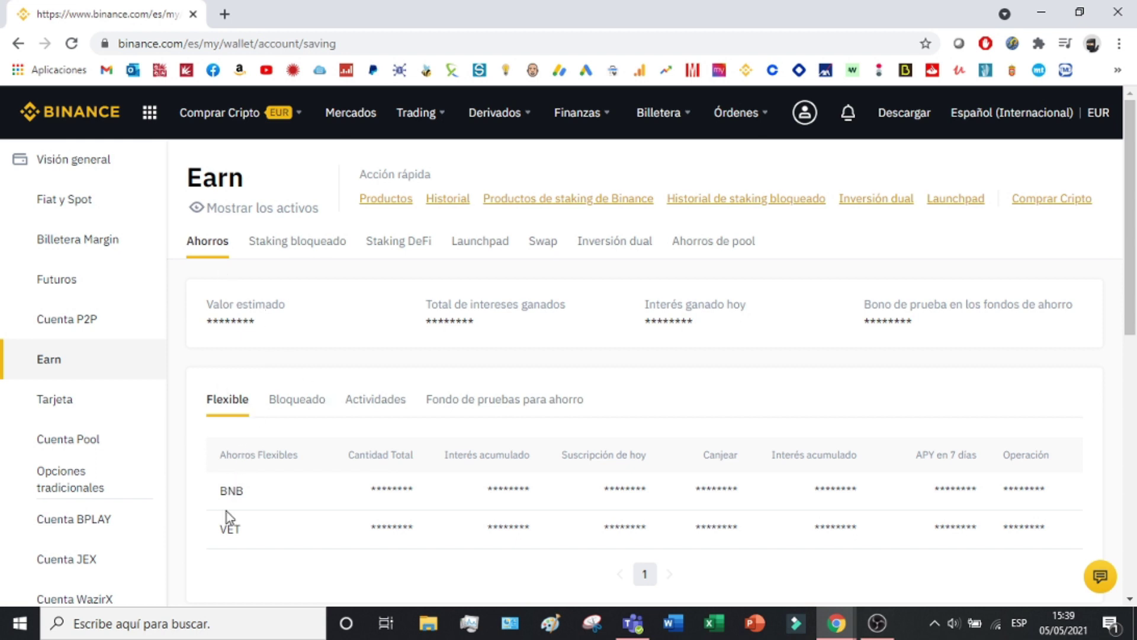
pyautogui.moveTo(228, 489); pyautogui.dragTo(266, 506)
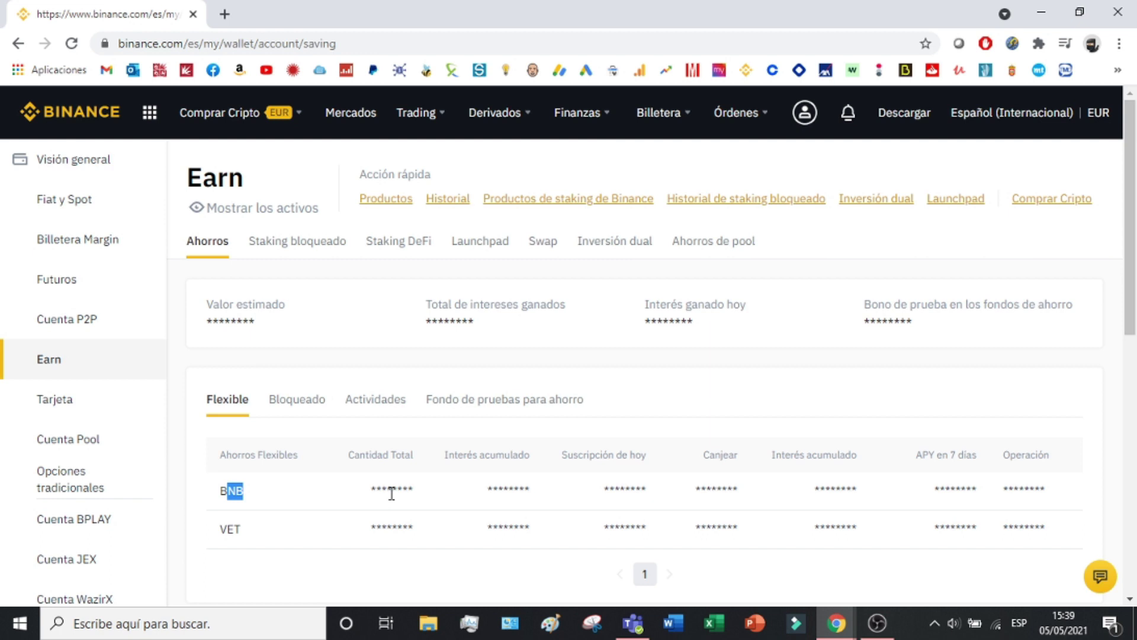